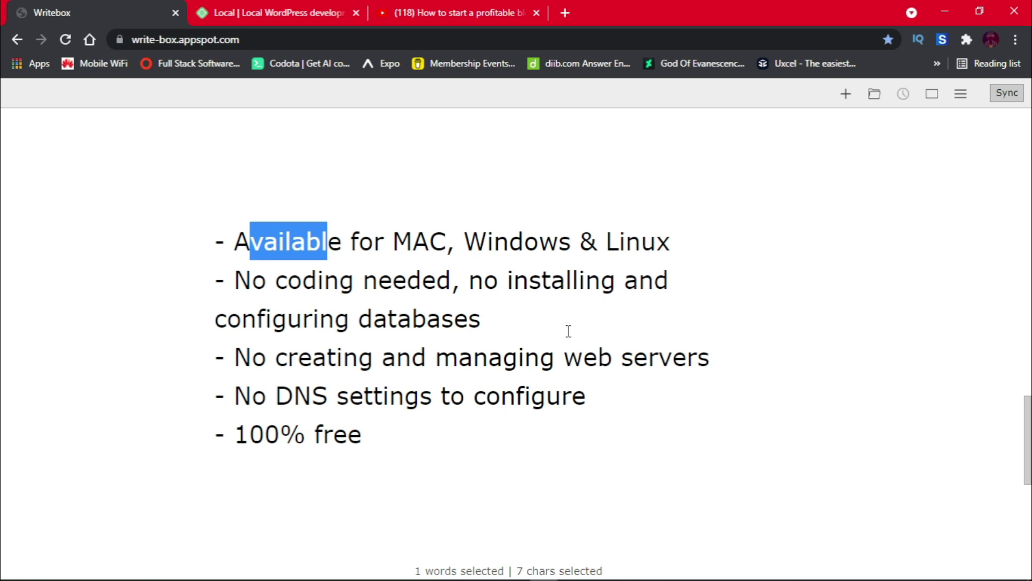
Review the notes on running WordPress locally, from the 100% free point to the Disadvantage section and back up to the title.
left_click(313, 395)
left_click(382, 433)
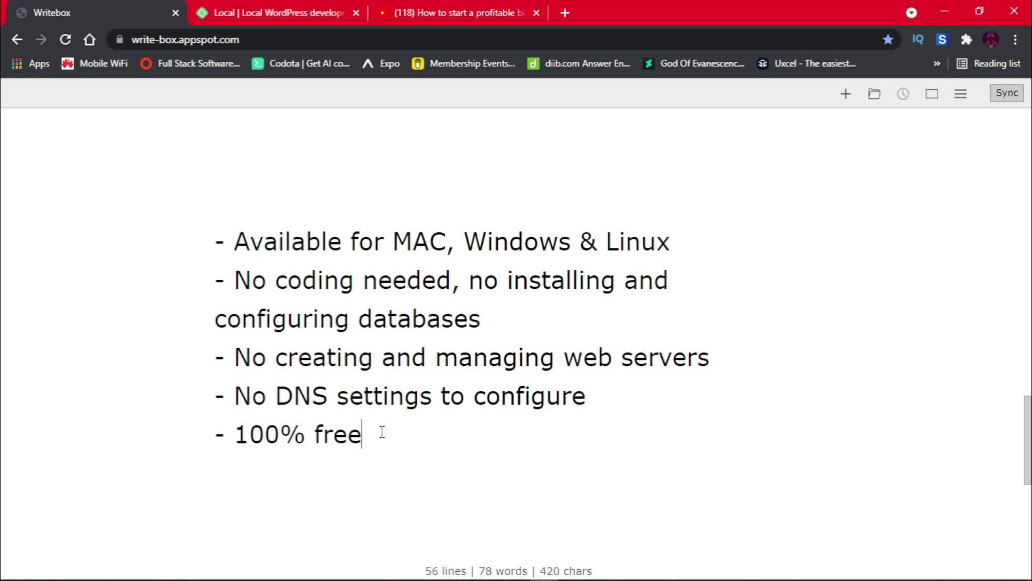
left_click_drag(382, 433, 228, 432)
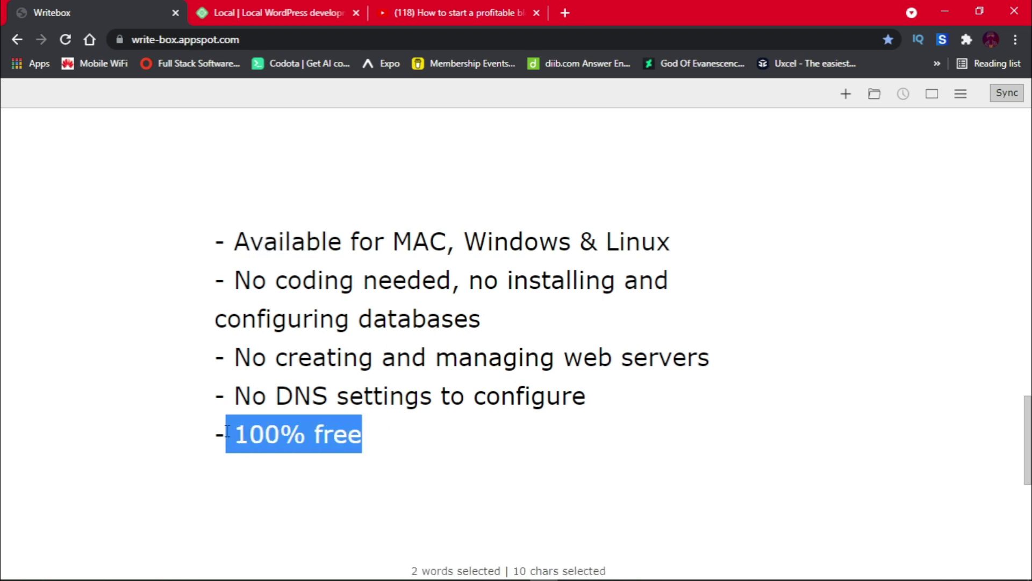
scroll(246, 407, "down", 7)
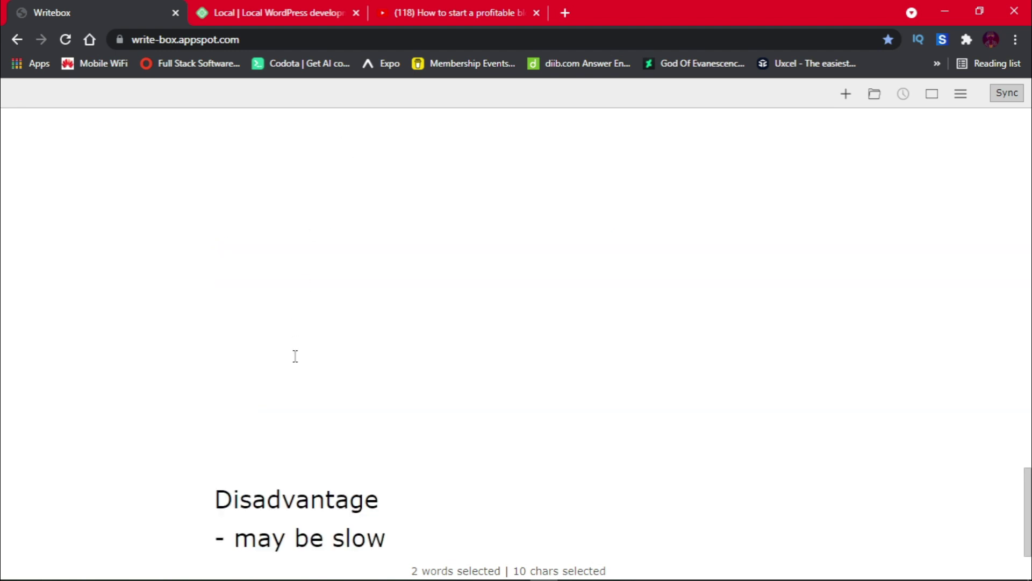
left_click(280, 498)
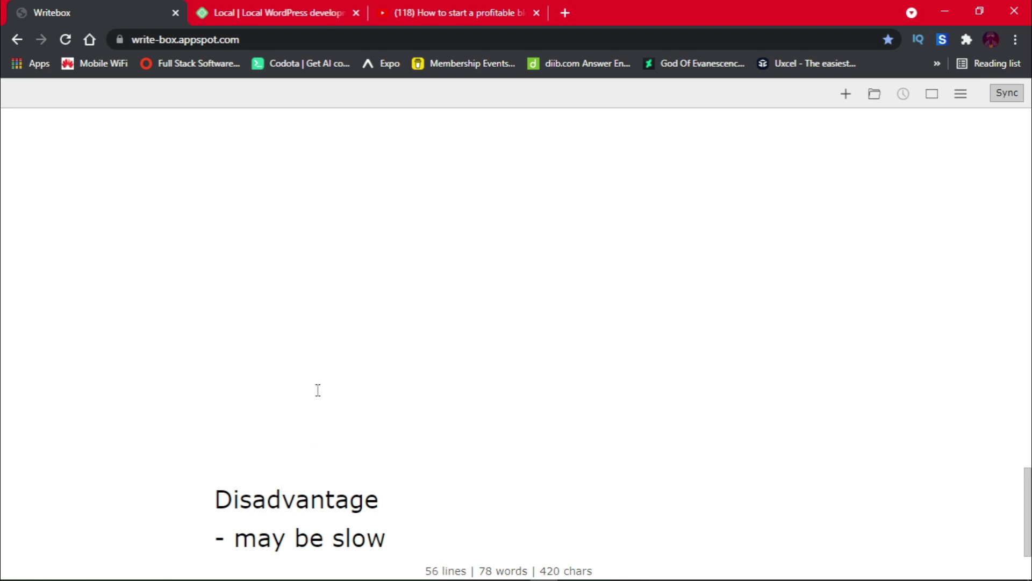
scroll(318, 390, "up", 2)
scroll(317, 390, "down", 2)
scroll(308, 364, "up", 10)
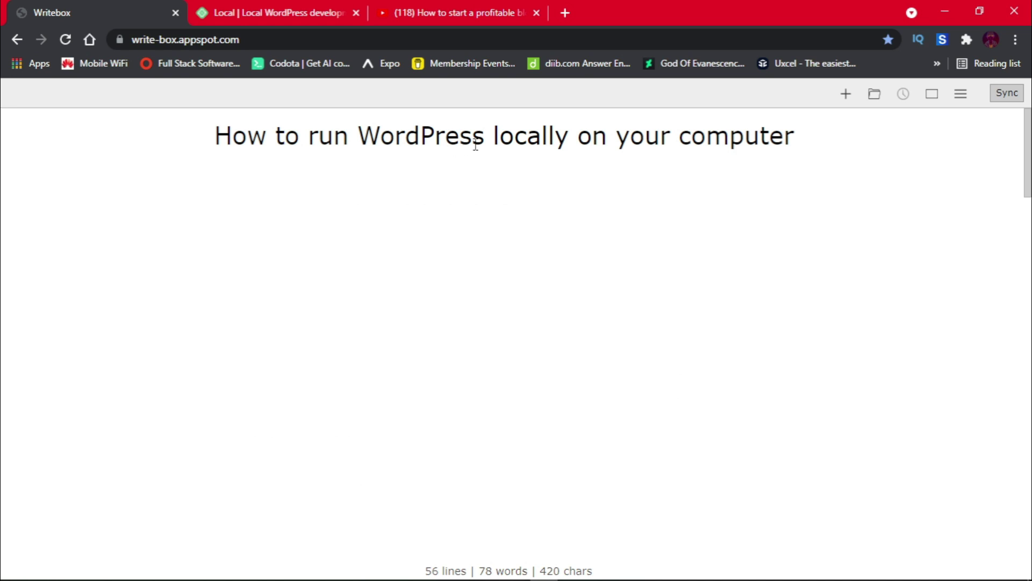
Switch to the YouTube playlist on starting a profitable blog/website and examine its title and last videos.
left_click(459, 7)
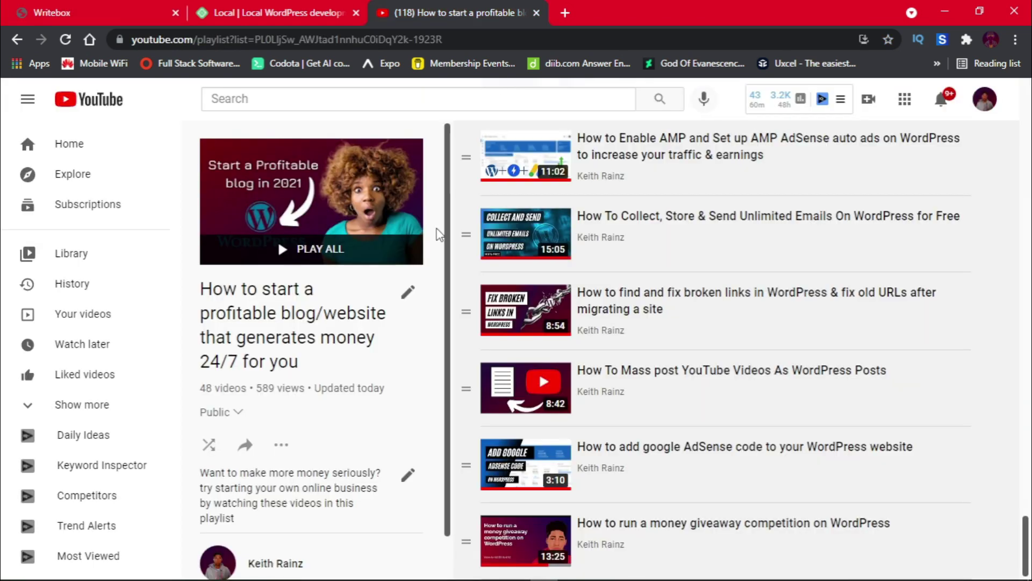
left_click_drag(214, 289, 317, 313)
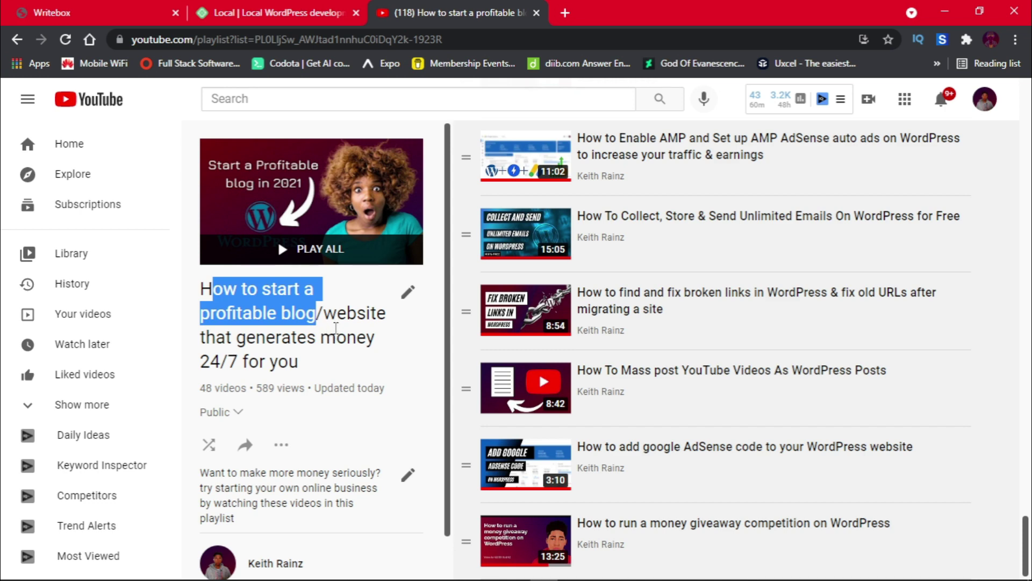
scroll(1024, 491, "up", 4)
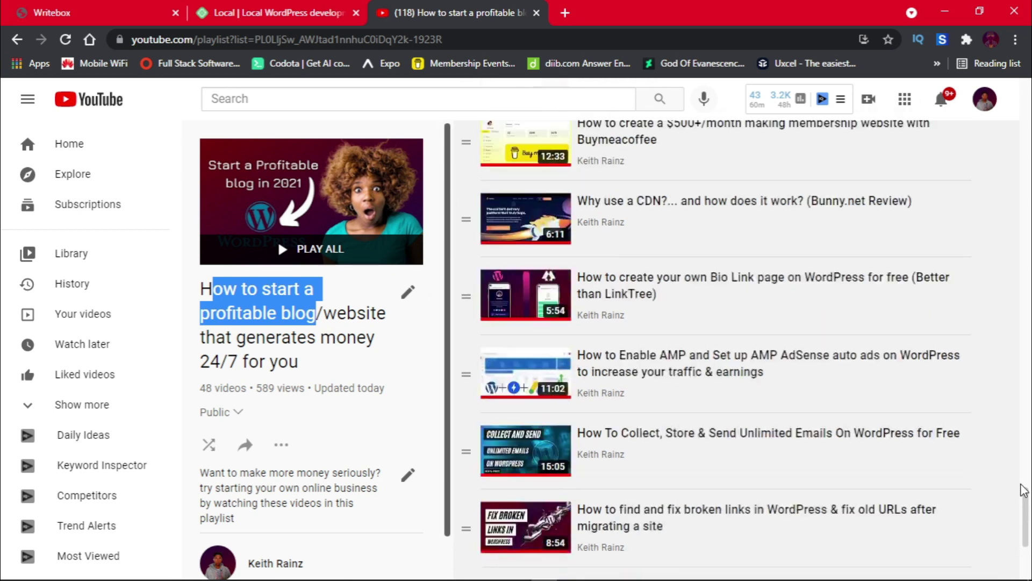
left_click_drag(1025, 490, 1029, 575)
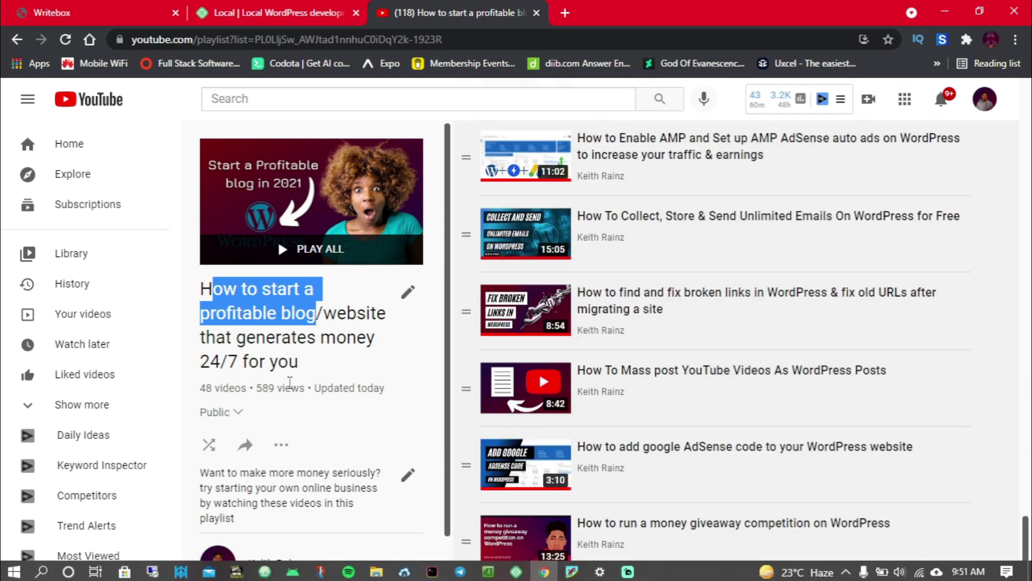
Dismiss the weMail notifications covering the page and return to the YouTube playlist.
left_click(235, 8)
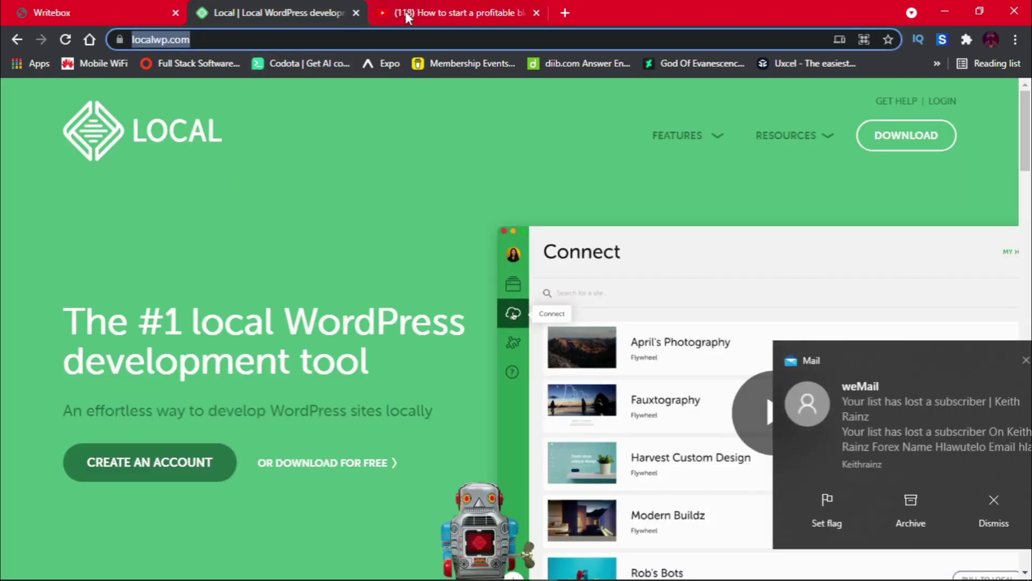
left_click(405, 12)
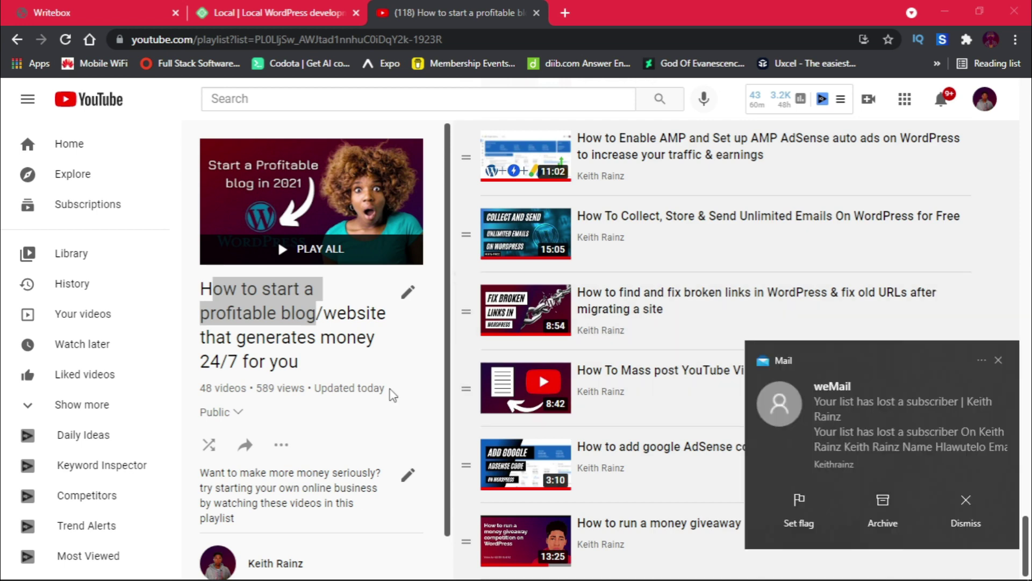
left_click(303, 4)
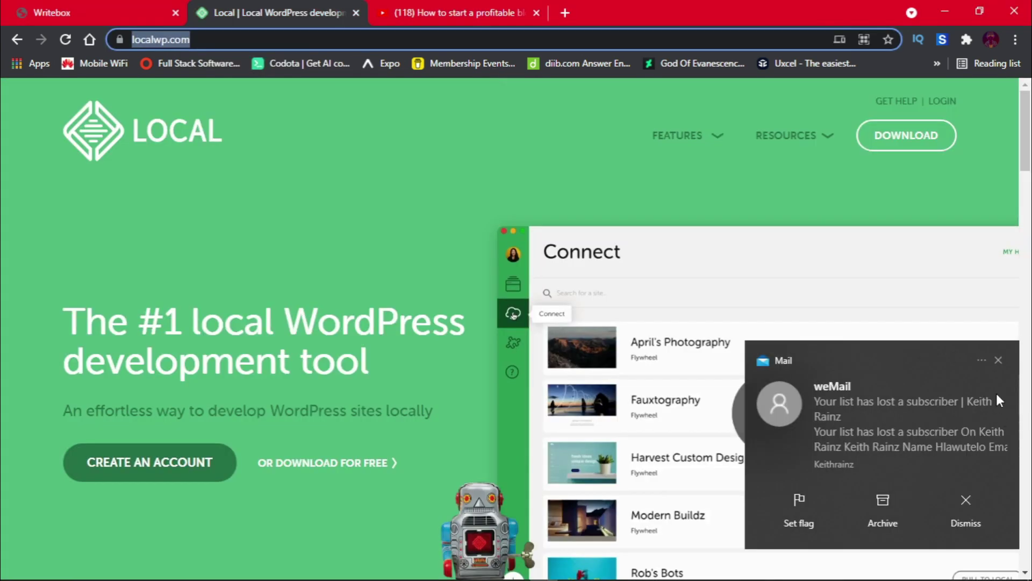
left_click(998, 360)
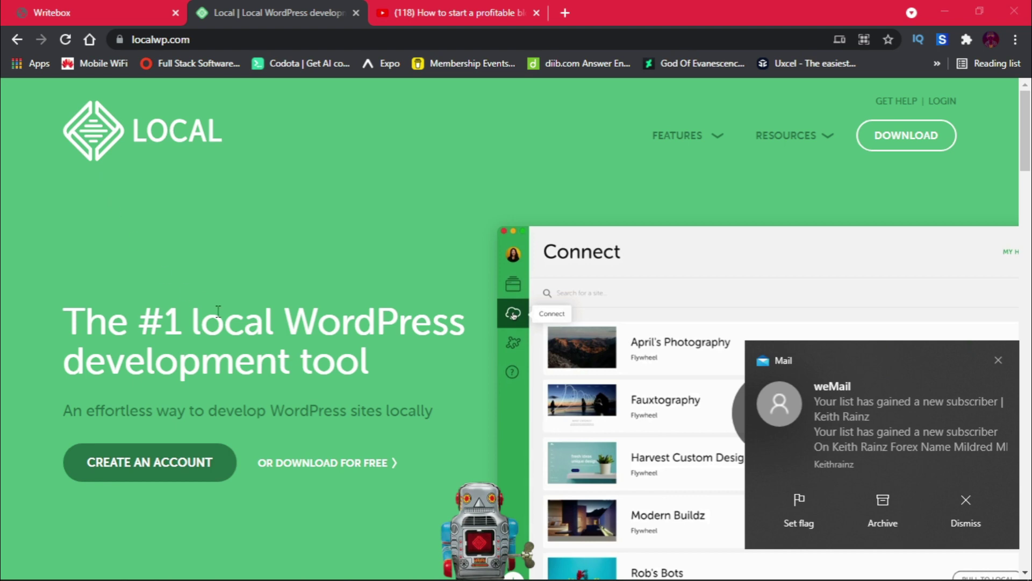
left_click(386, 7)
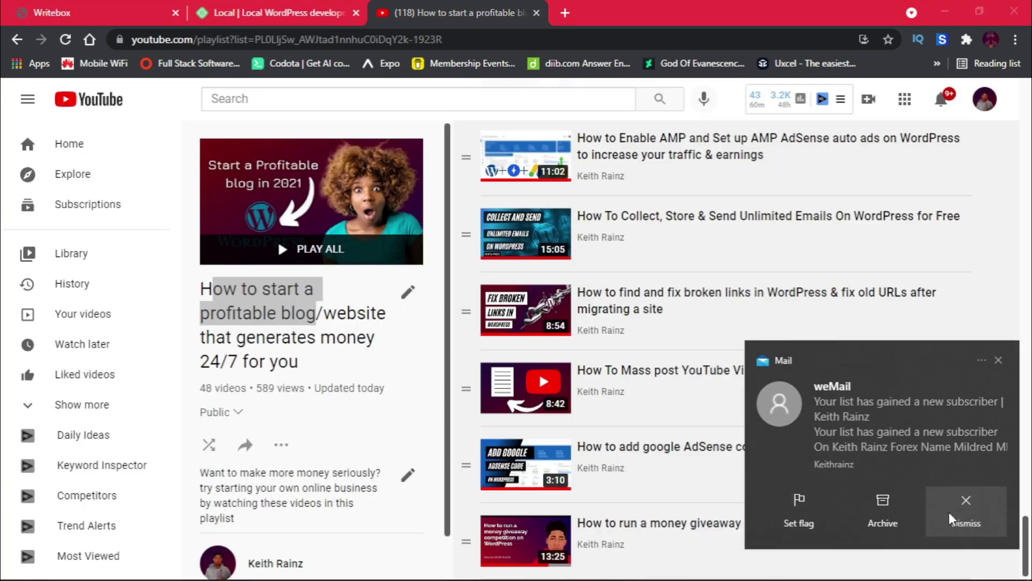
left_click(950, 512)
left_click(965, 508)
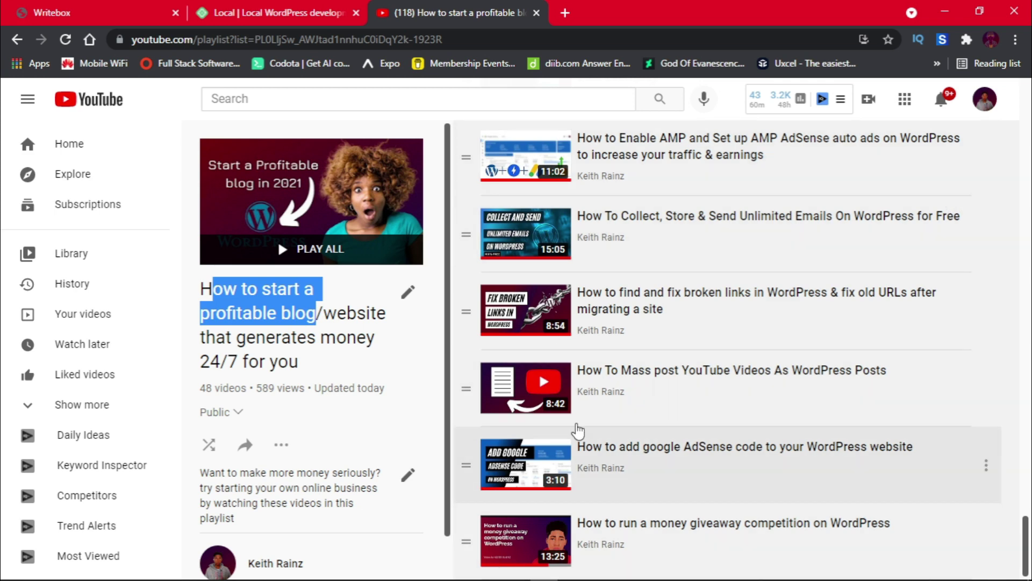
Browse the playlist's videos from the end of the list back toward the first ones.
scroll(601, 484, "up", 4)
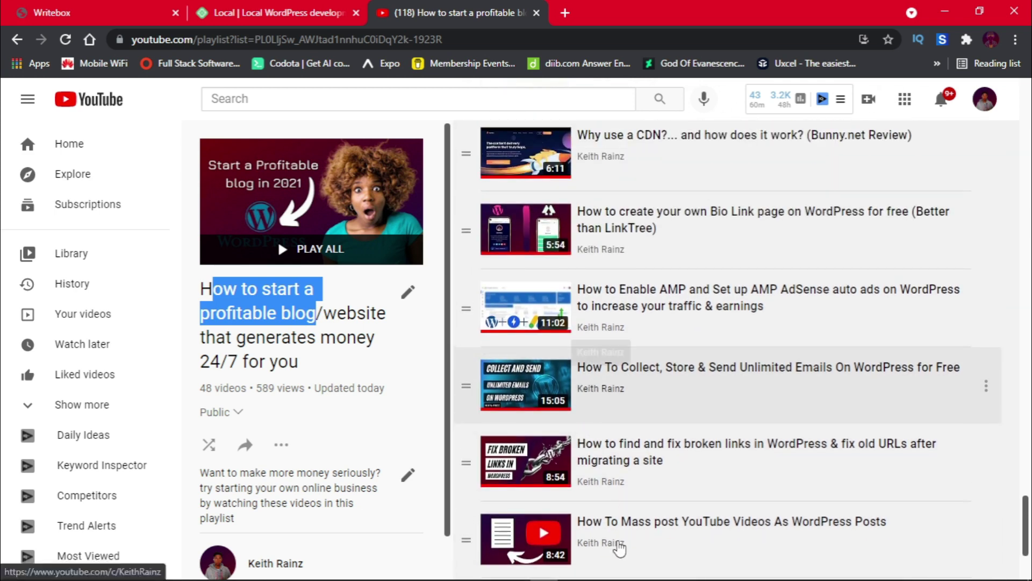
scroll(620, 405, "up", 15)
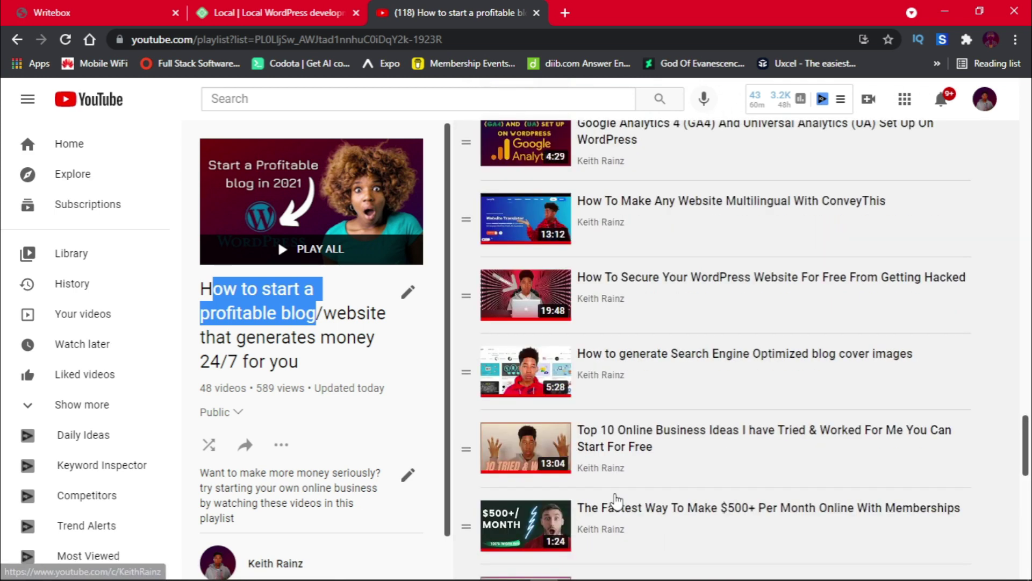
scroll(616, 501, "up", 20)
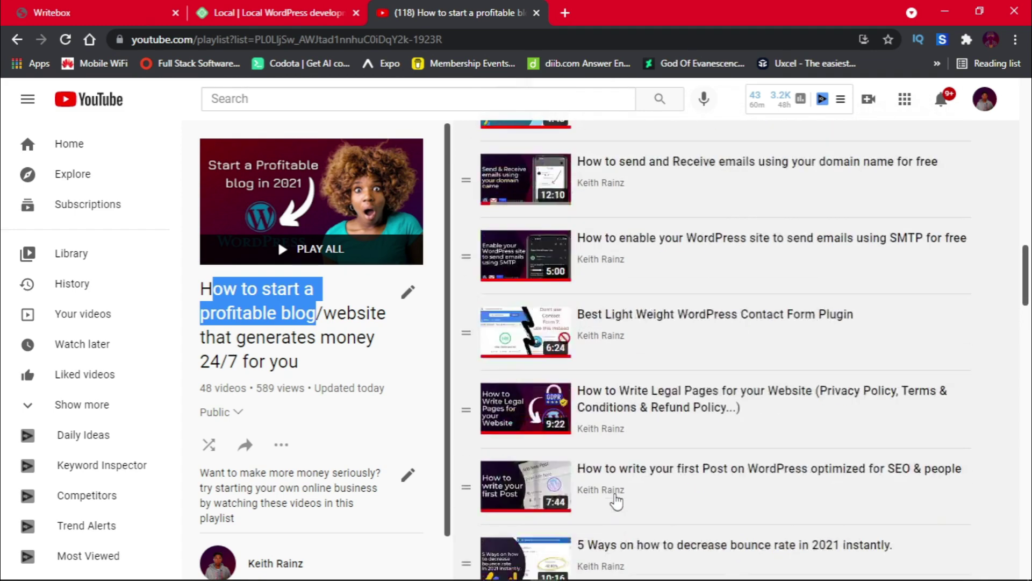
scroll(617, 501, "up", 1)
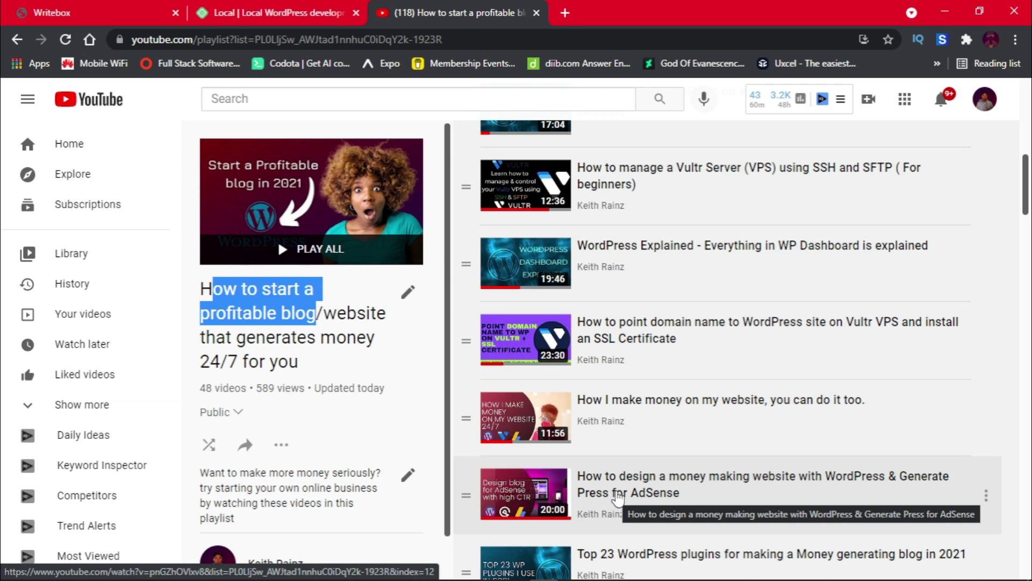
scroll(643, 450, "up", 7)
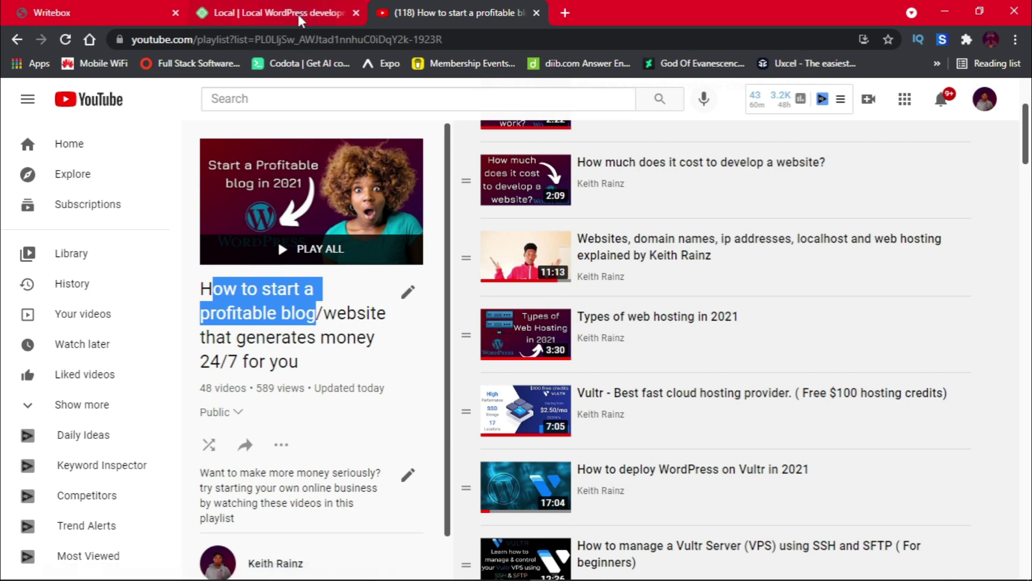
On the Local website, open the download form, choose Windows as the platform, review the requested details and close the form.
left_click(274, 8)
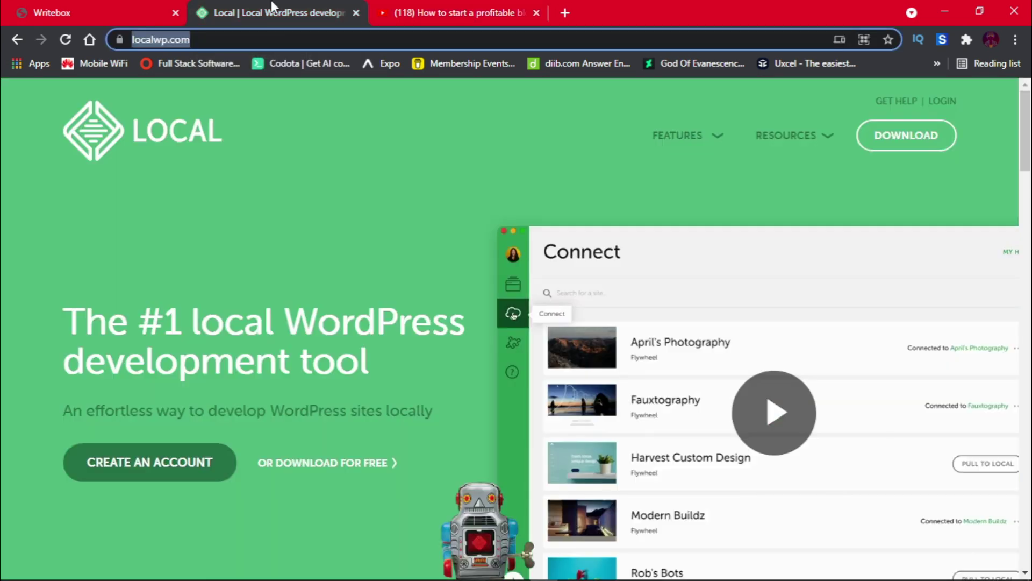
left_click(203, 186)
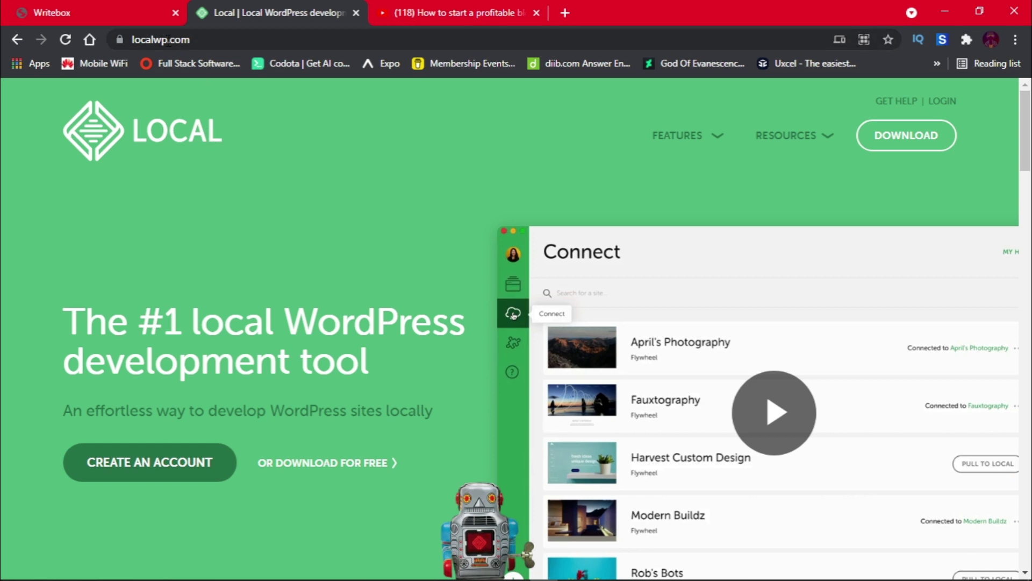
scroll(134, 254, "down", 3)
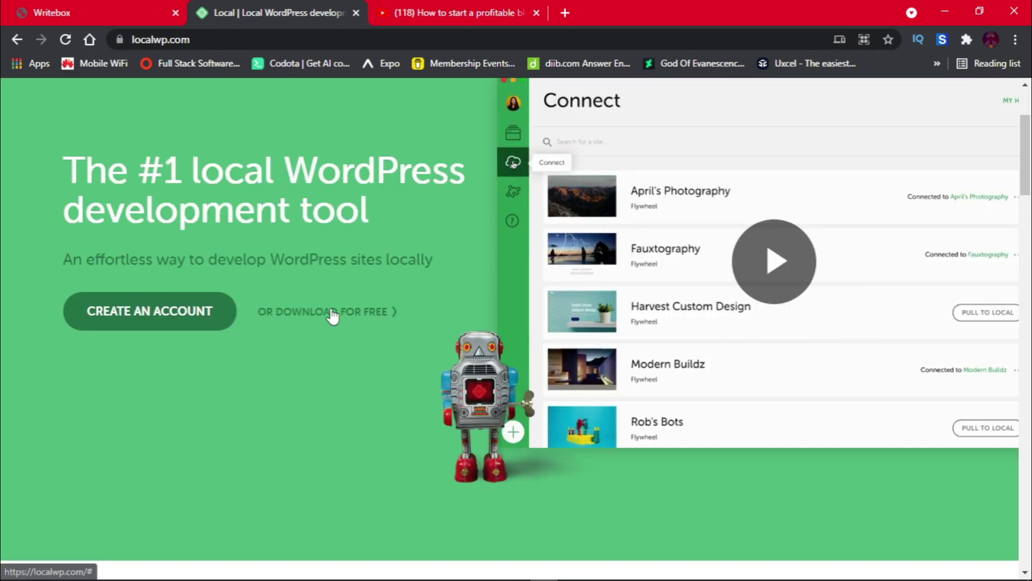
scroll(333, 316, "up", 3)
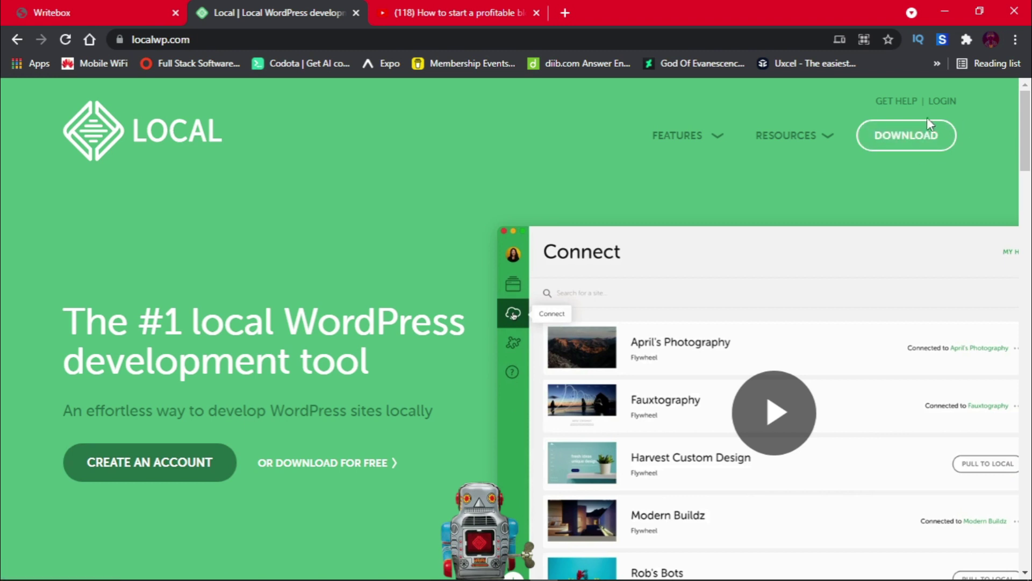
left_click(917, 149)
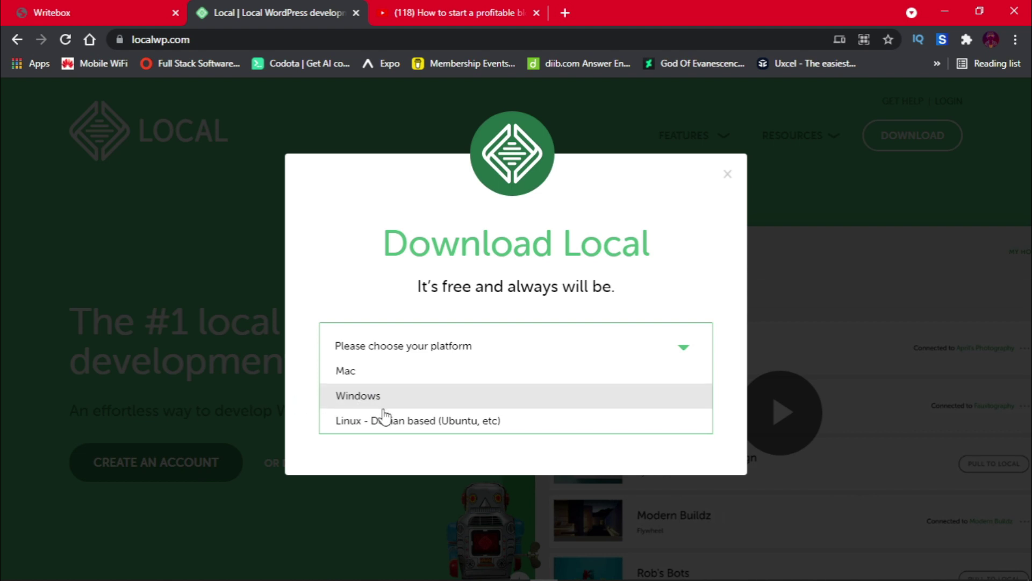
left_click(431, 403)
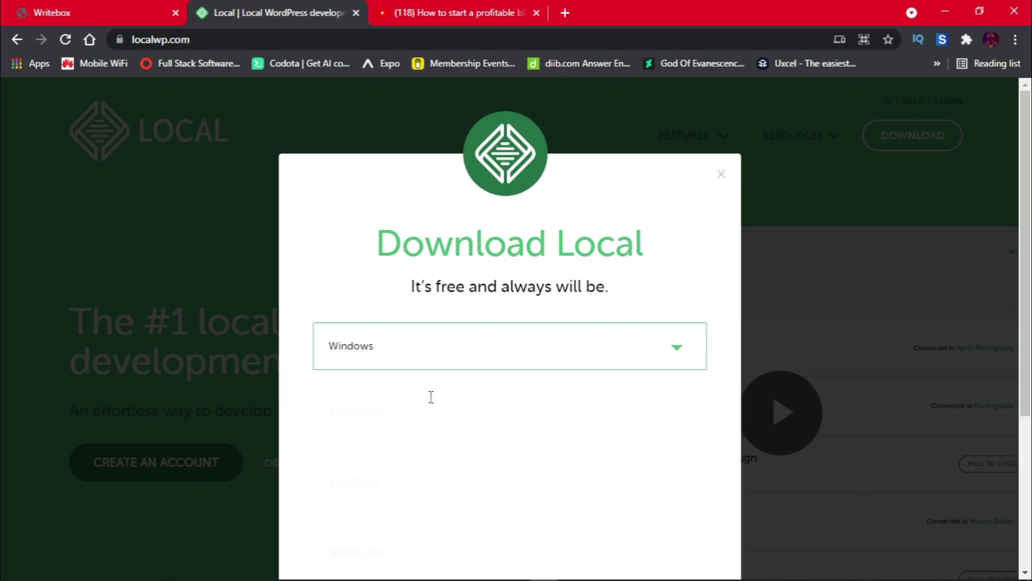
scroll(429, 390, "down", 2)
scroll(433, 389, "down", 2)
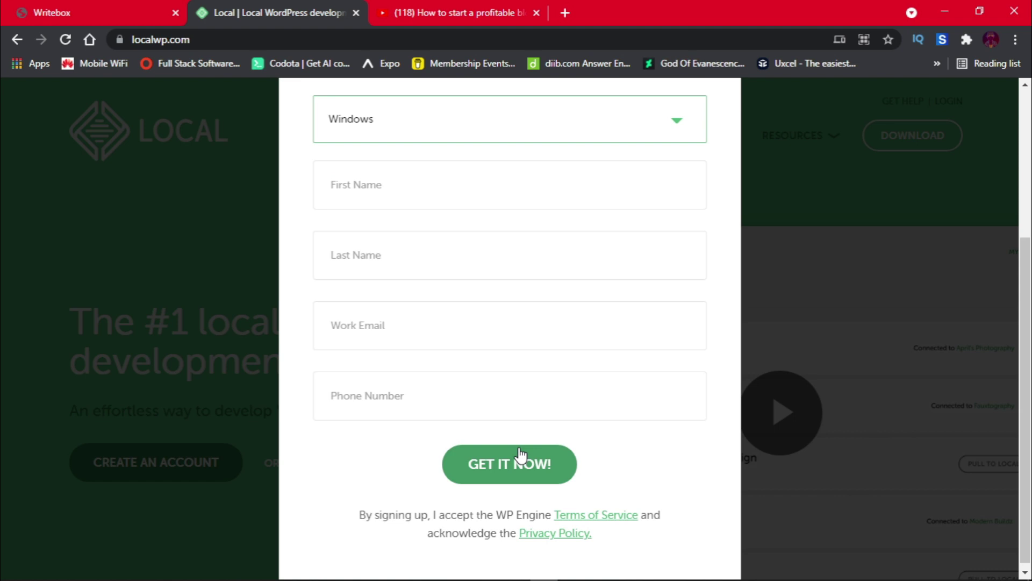
scroll(631, 317, "up", 4)
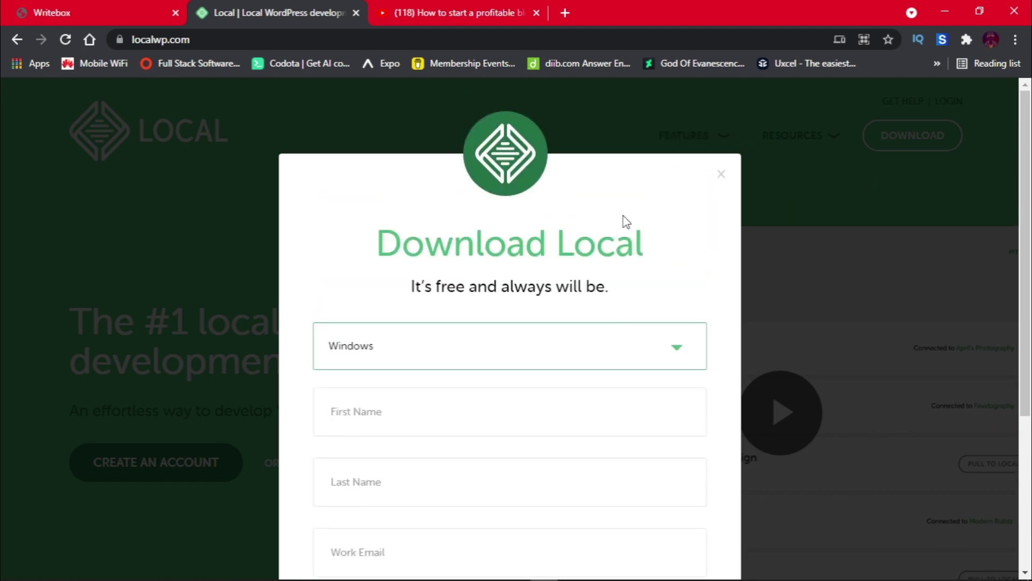
left_click(721, 174)
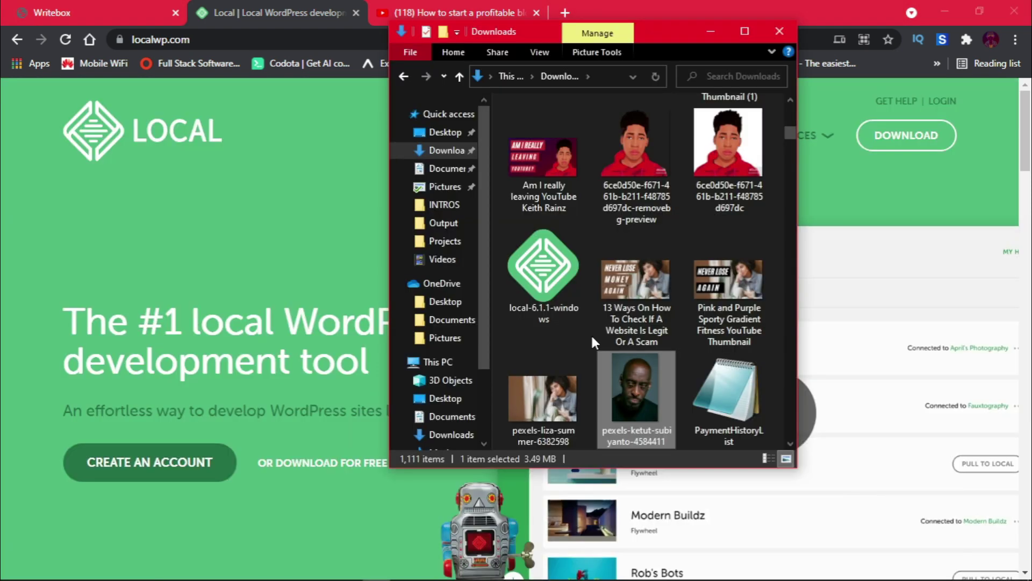
Try to install Local for all users with the local-6.1.1-windows installer from the Downloads folder.
double_click(544, 282)
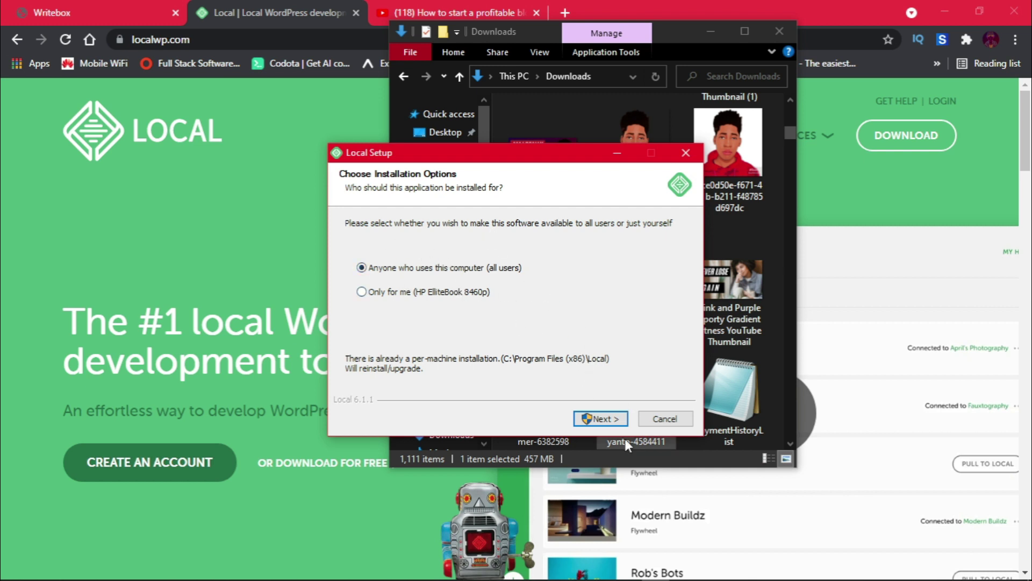
left_click(607, 417)
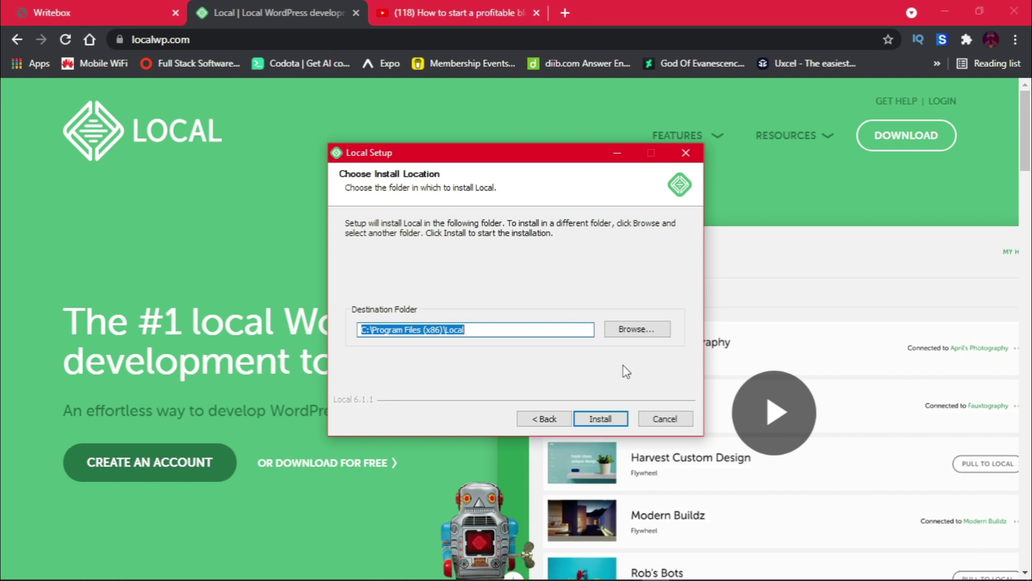
left_click(663, 420)
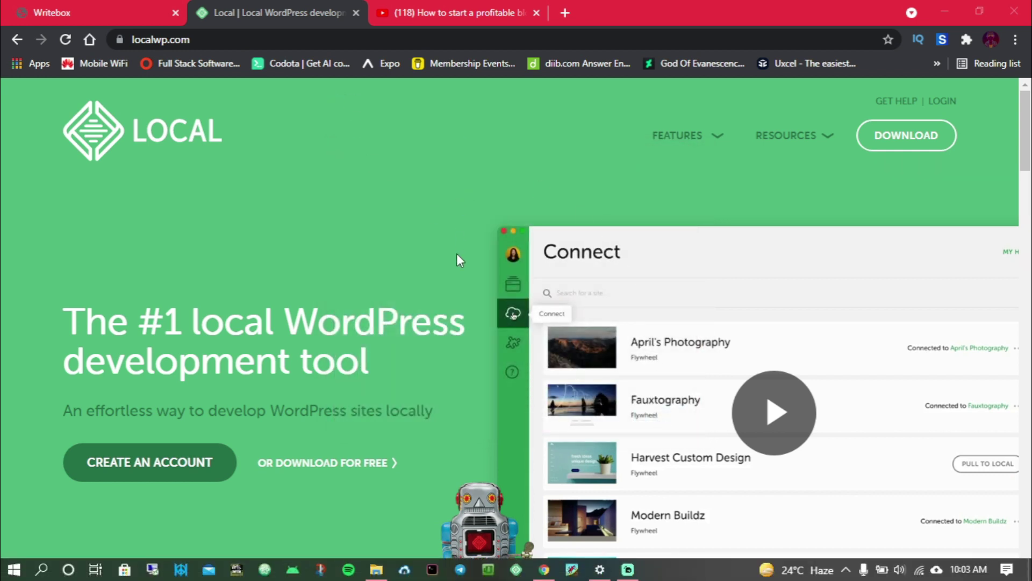
In Local, begin a new site named "First Site" and review its advanced options for domain, path and blueprint.
left_click(516, 571)
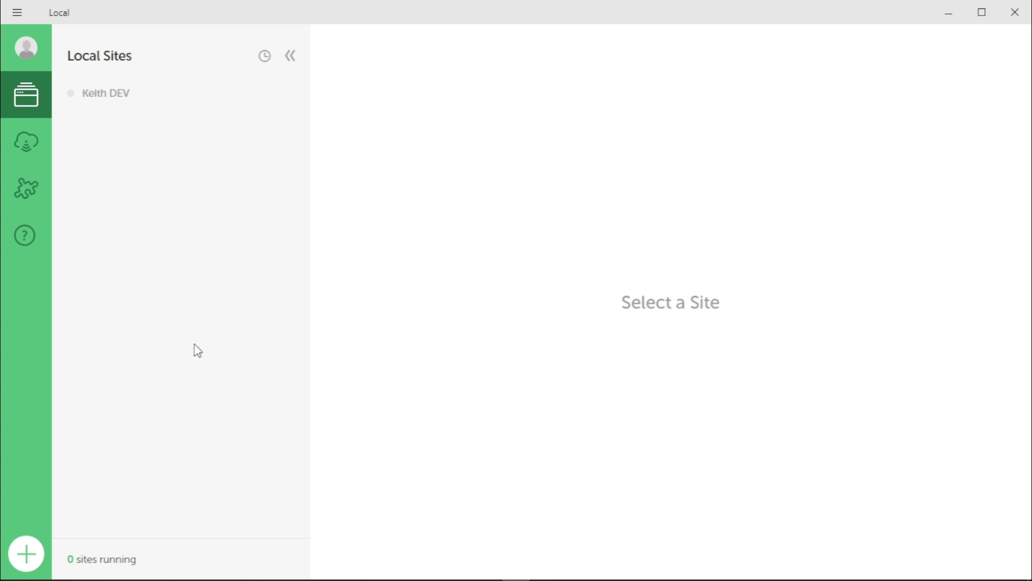
left_click(34, 557)
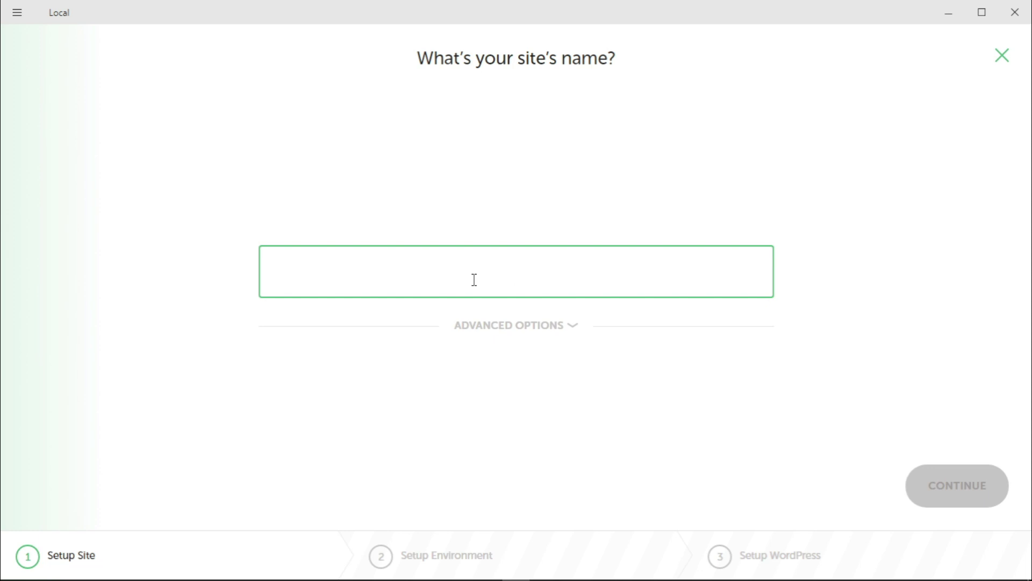
type("First Site")
left_click(537, 325)
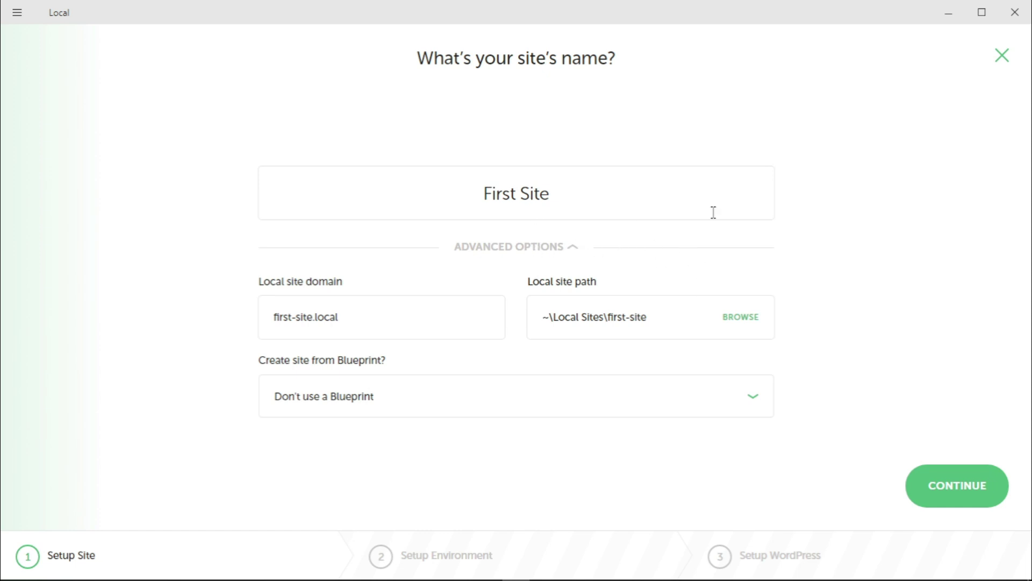
left_click(559, 248)
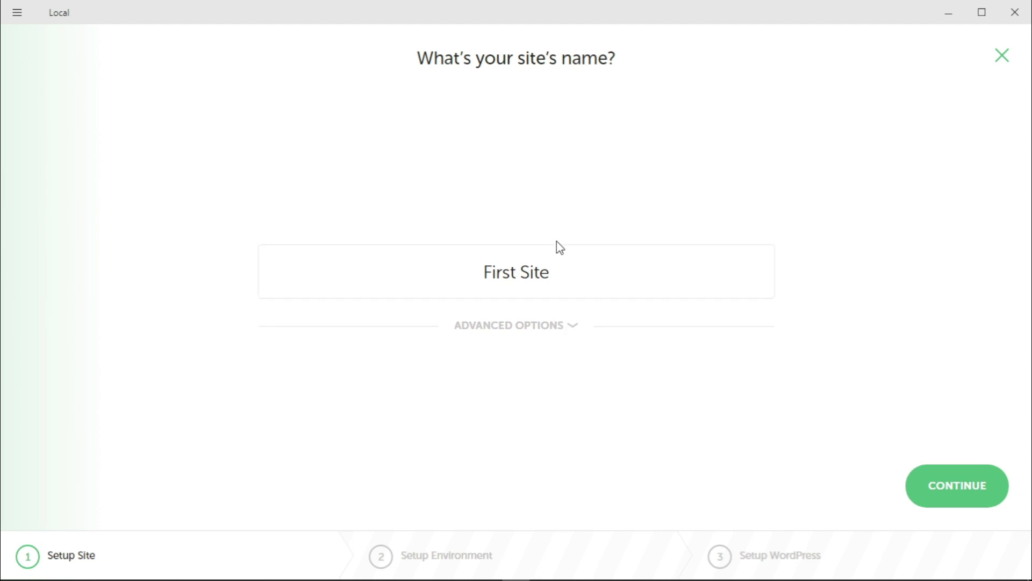
Keep the Preferred environment for First Site and add the site with the filled-in WordPress username, password and e-mail.
left_click(958, 486)
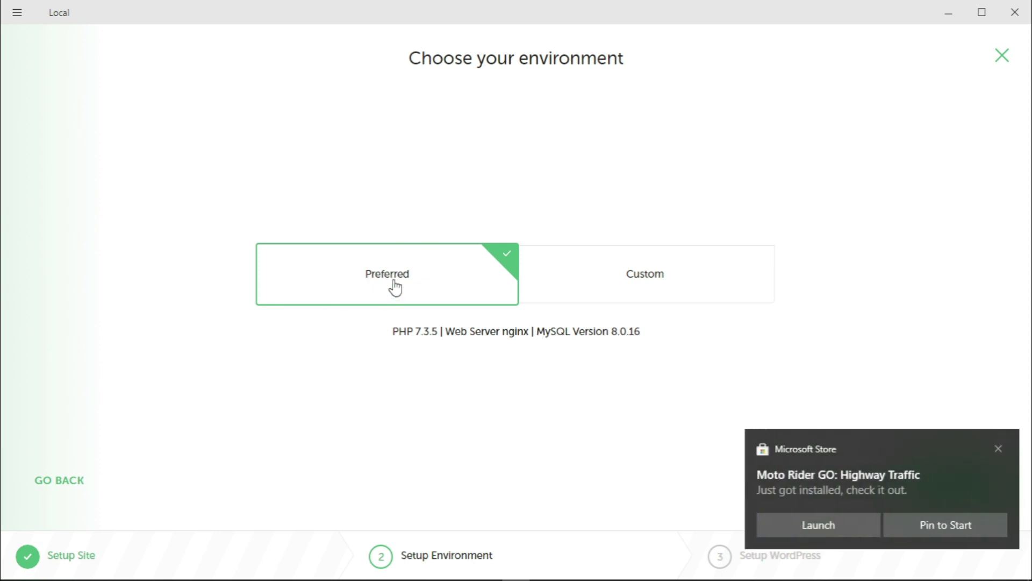
left_click(999, 450)
left_click(940, 491)
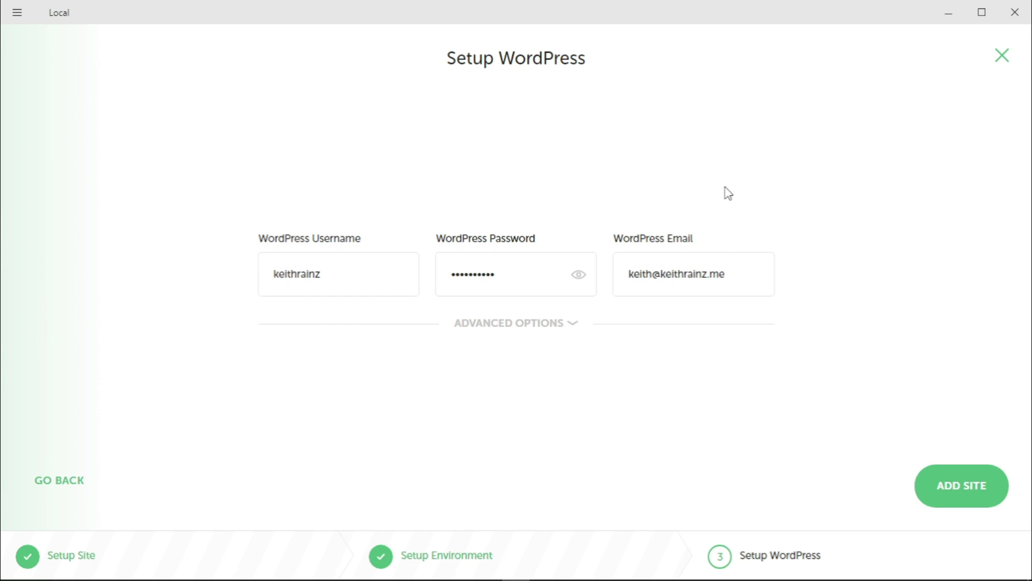
left_click(967, 487)
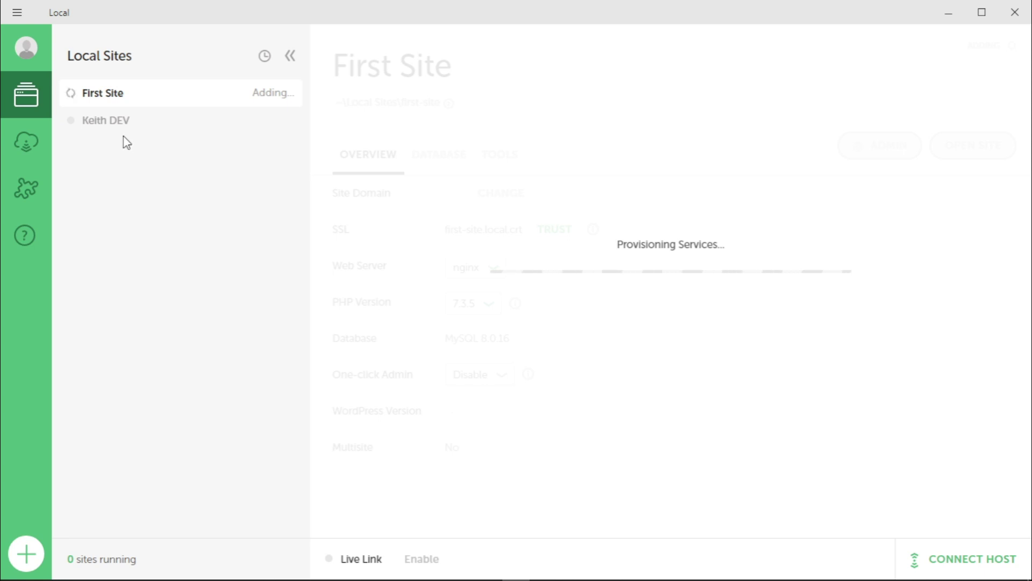
Start the existing local site listed below First Site and open it in the browser.
left_click(183, 131)
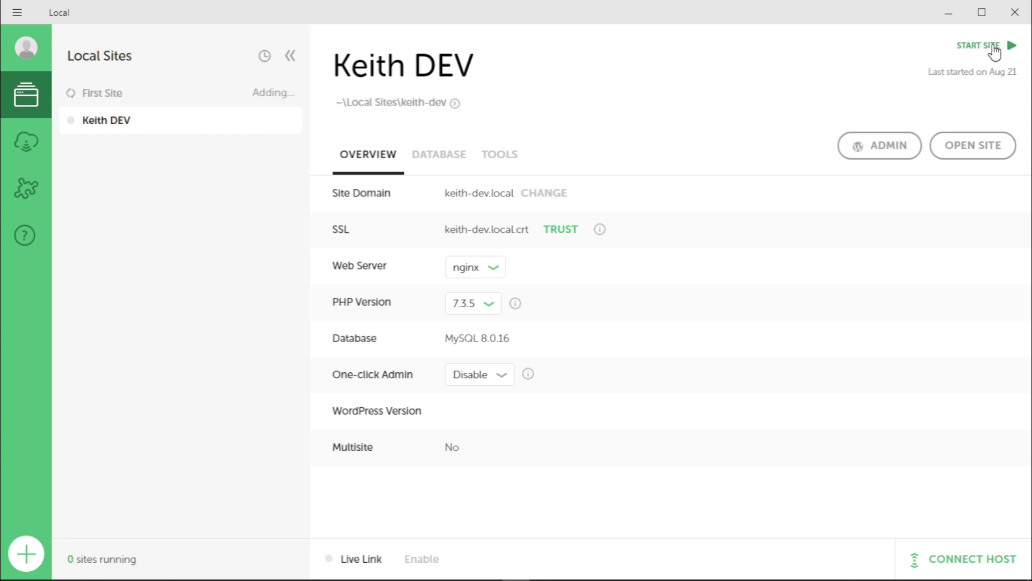
left_click(995, 52)
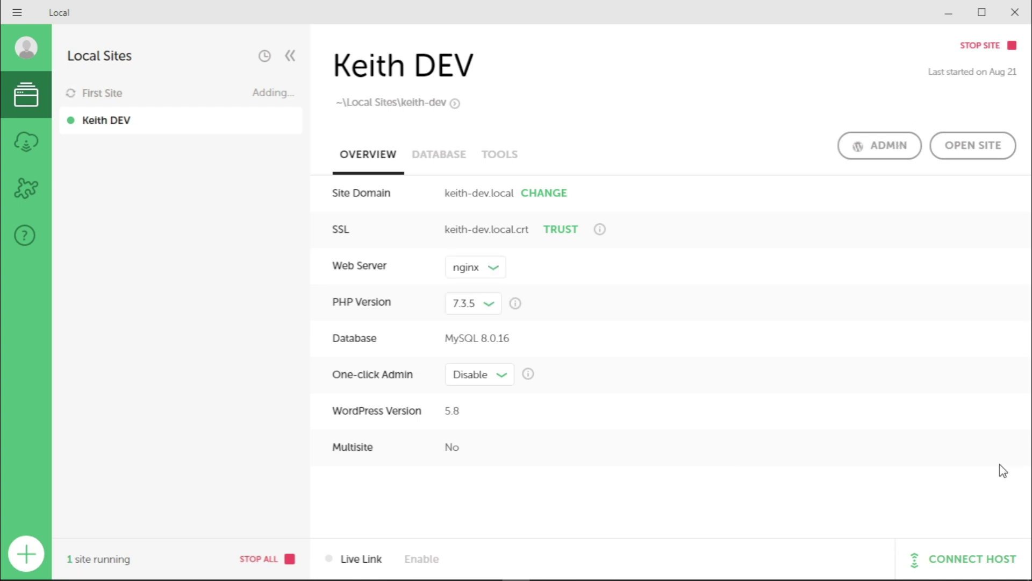
left_click(974, 153)
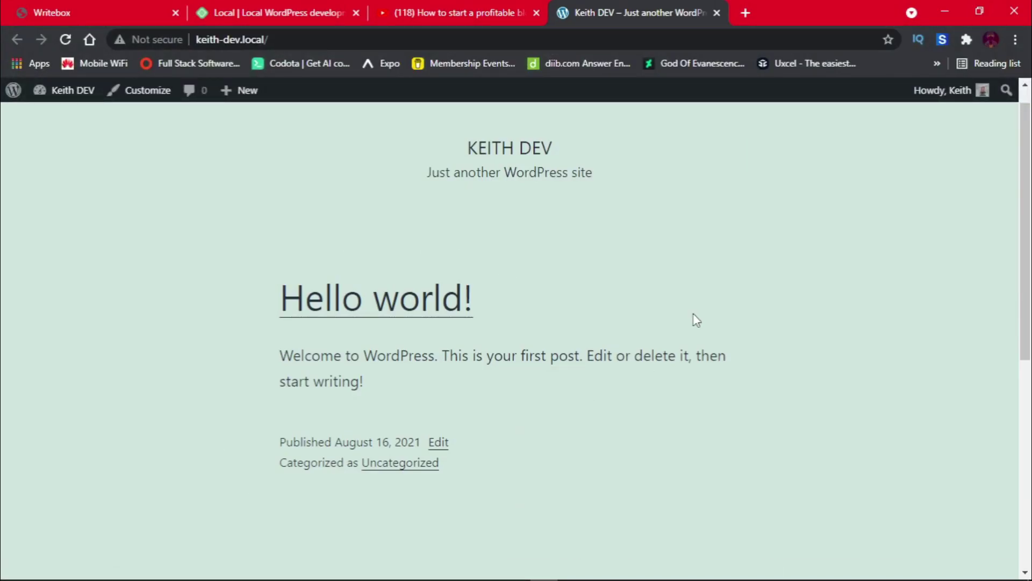
Look through the local site's home page and its "Hello world!" post down to the comment form.
scroll(521, 235, "down", 4)
scroll(441, 205, "up", 5)
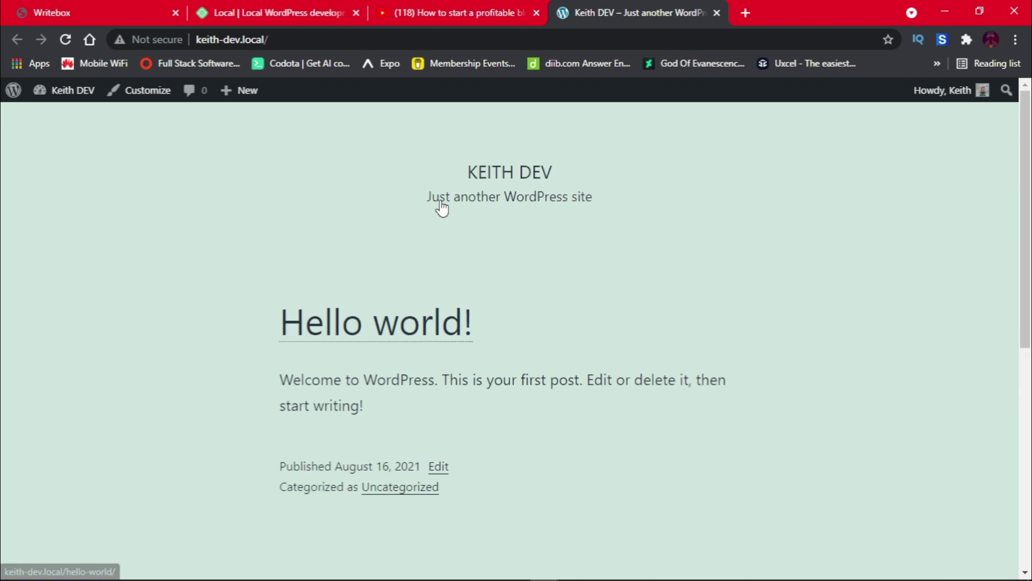
left_click(391, 338)
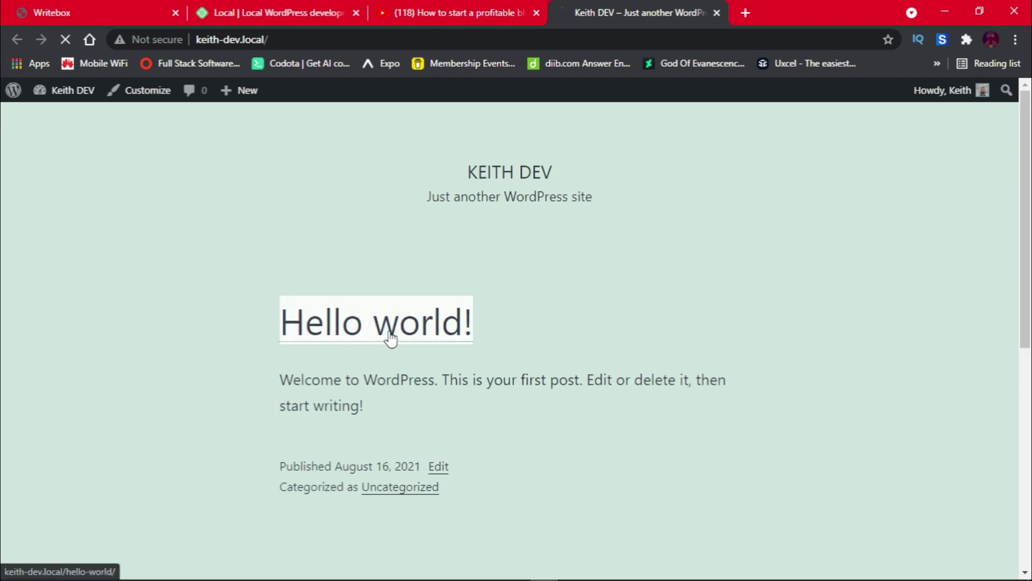
scroll(600, 379, "down", 5)
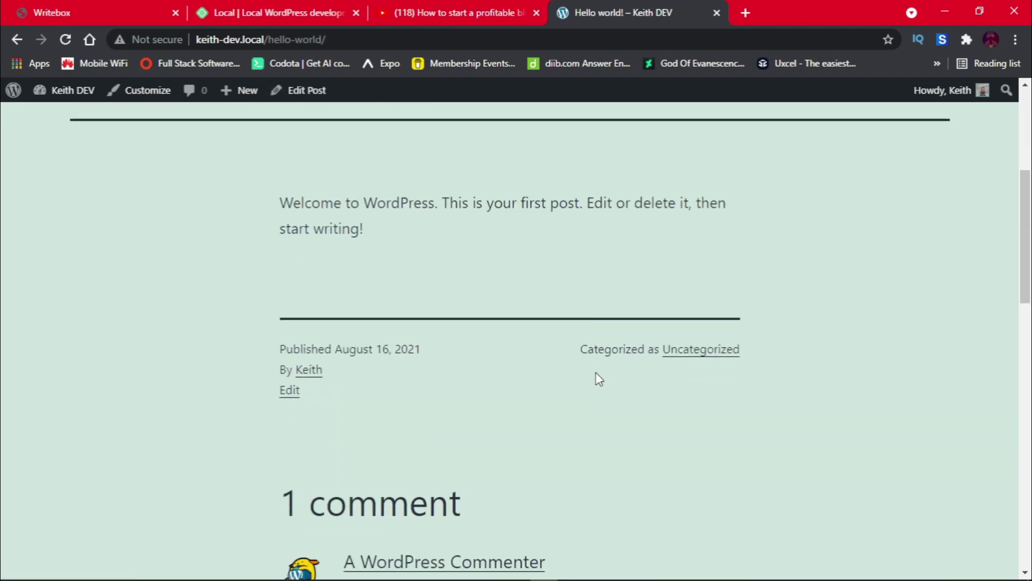
scroll(350, 233, "down", 18)
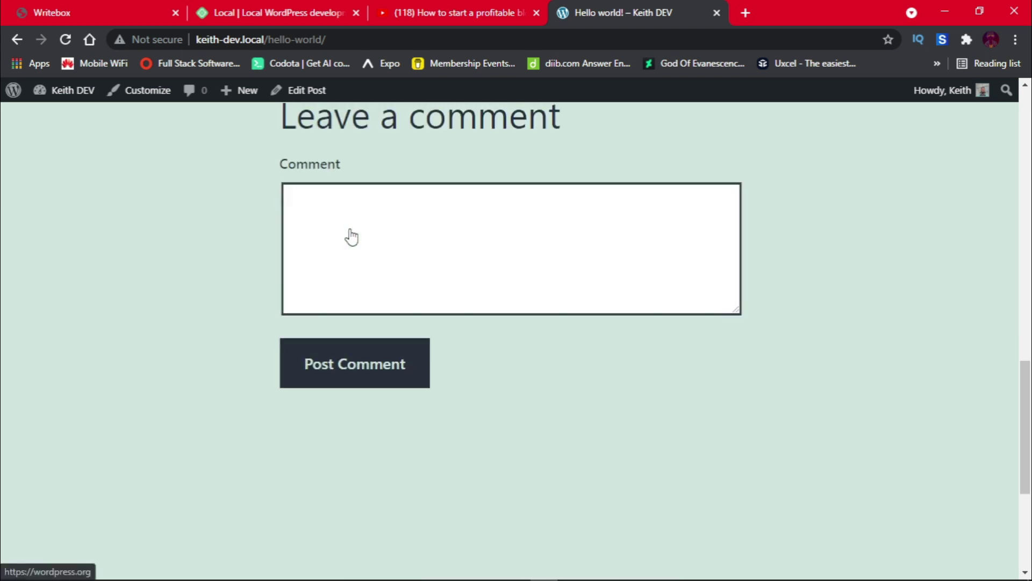
scroll(350, 233, "up", 20)
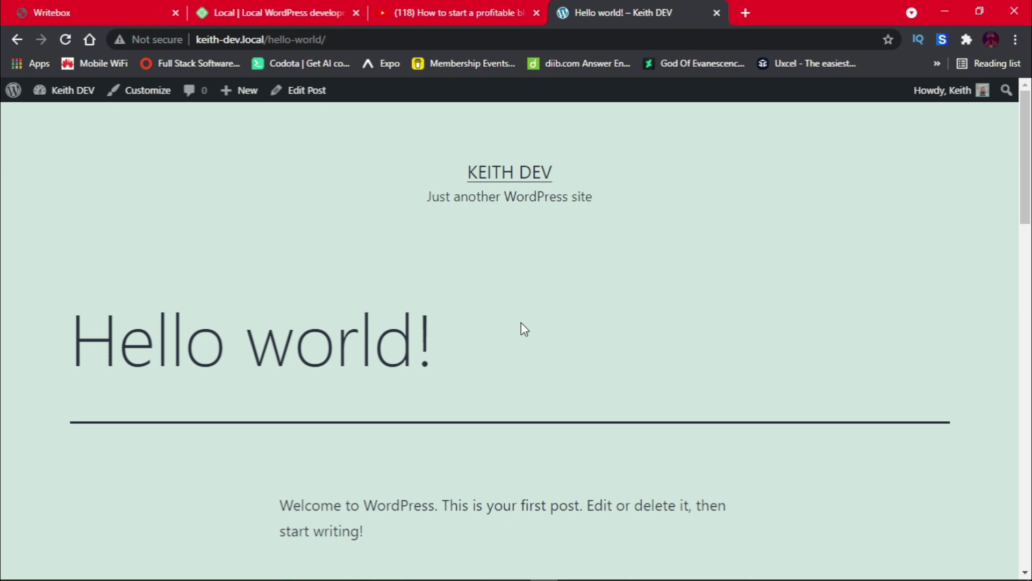
Open the local site's WordPress dashboard and look through its overview sections.
mouse_move(63, 87)
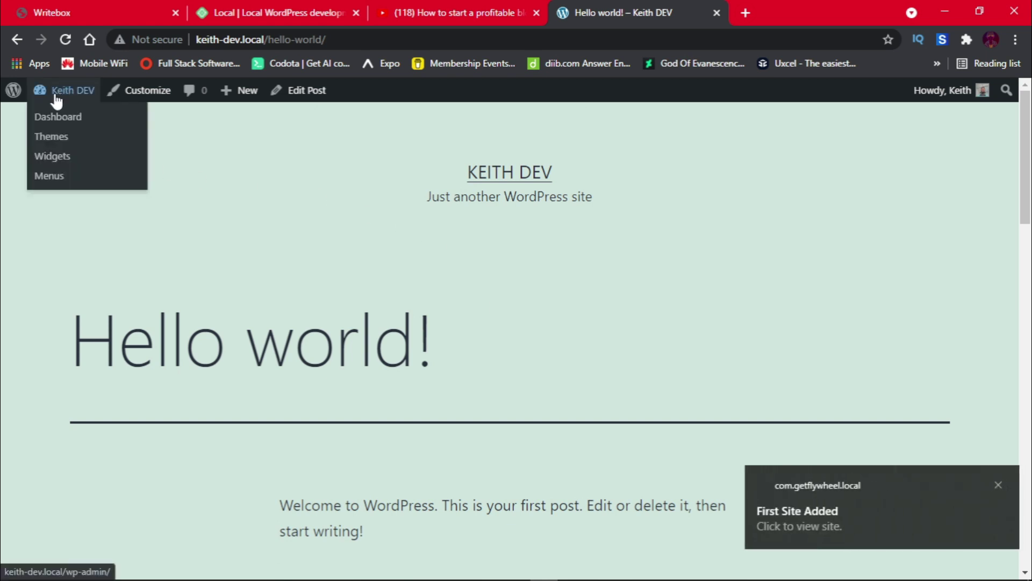
left_click(56, 96)
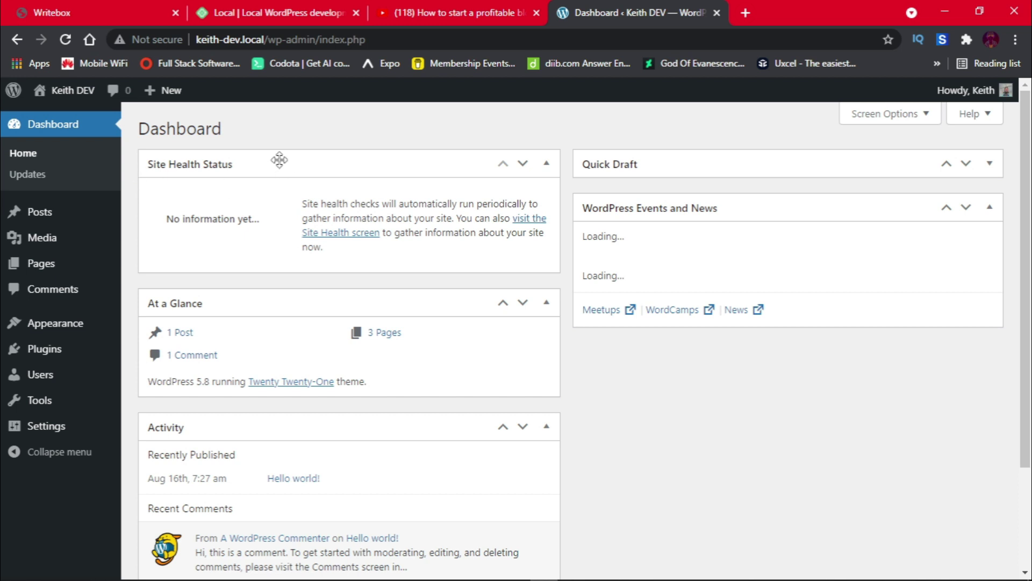
scroll(270, 202, "down", 3)
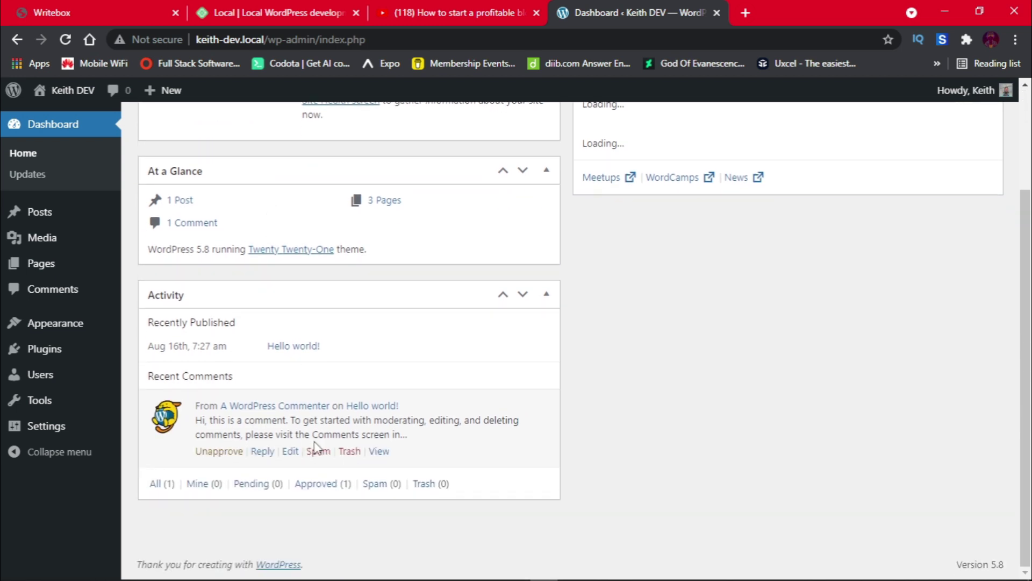
scroll(674, 450, "up", 3)
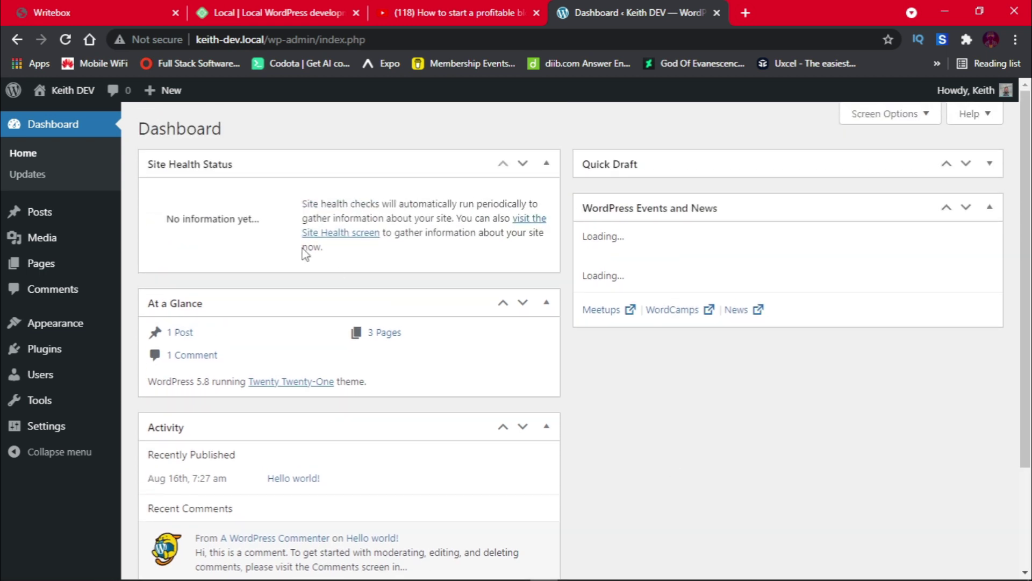
Check the browser's connection security information for the WordPress dashboard page.
left_click(152, 40)
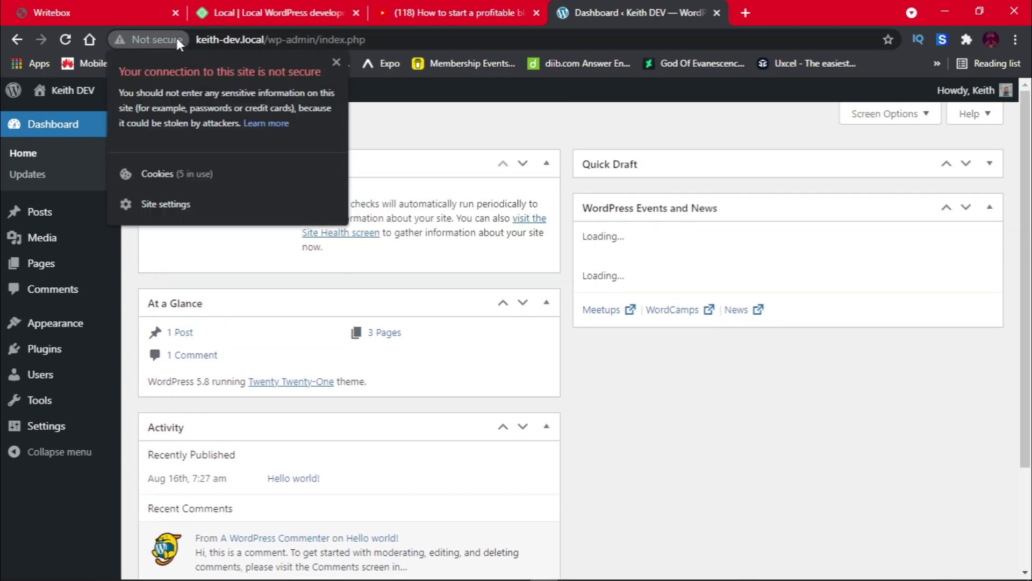
left_click(176, 37)
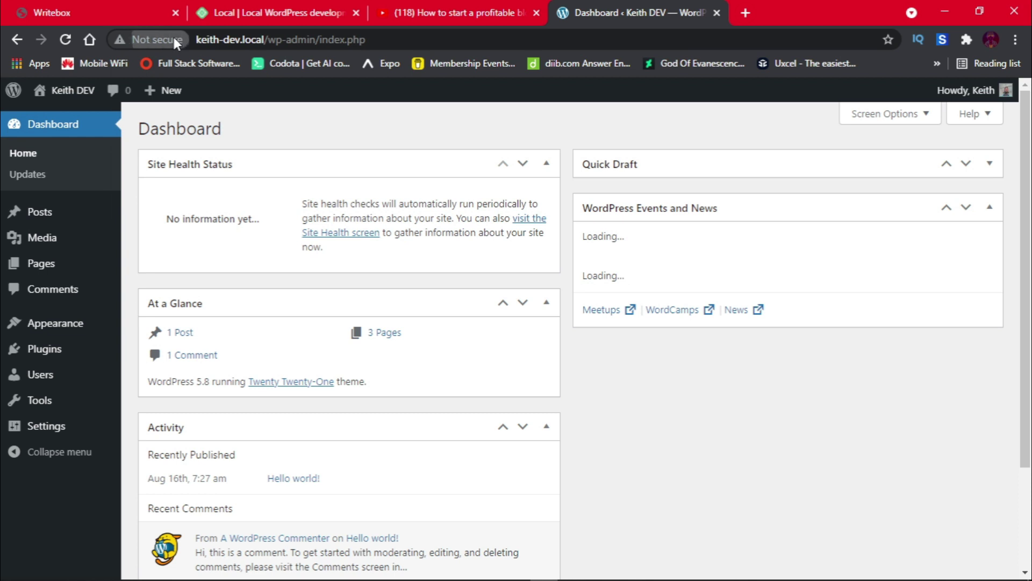
left_click(173, 38)
left_click(170, 37)
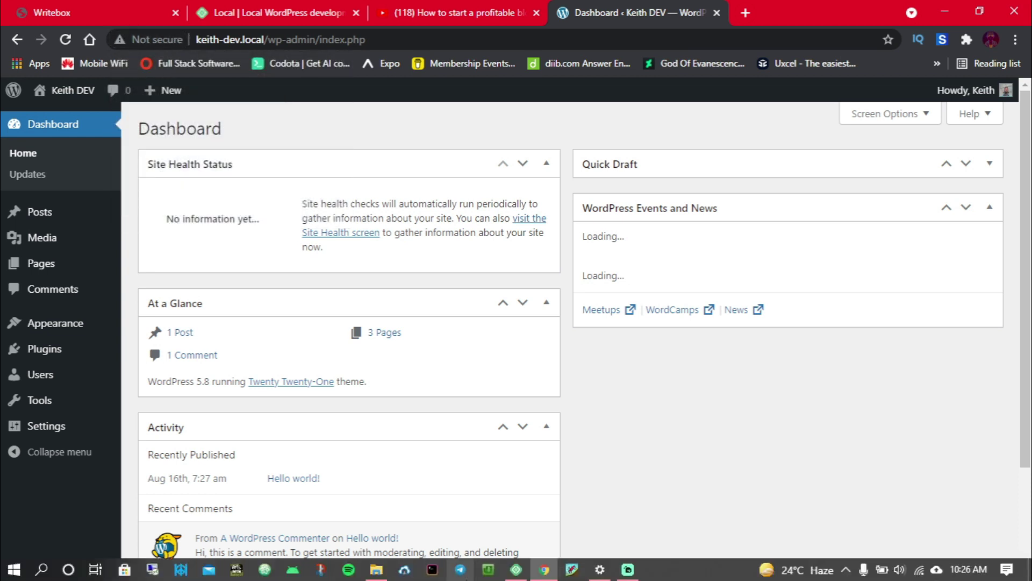
Switch to Local and trust the existing site's SSL certificate.
left_click(516, 572)
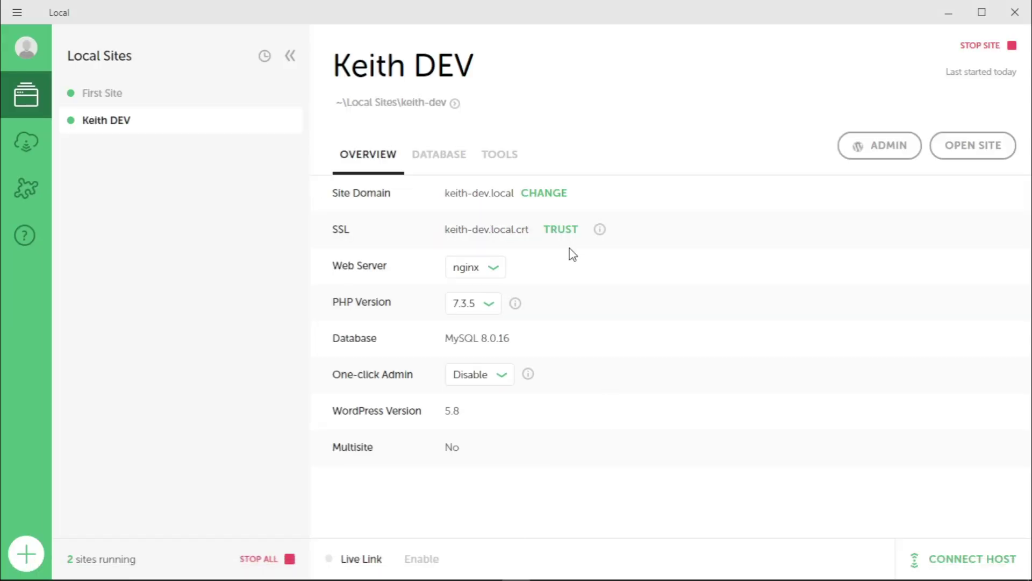
left_click(557, 231)
mouse_move(491, 579)
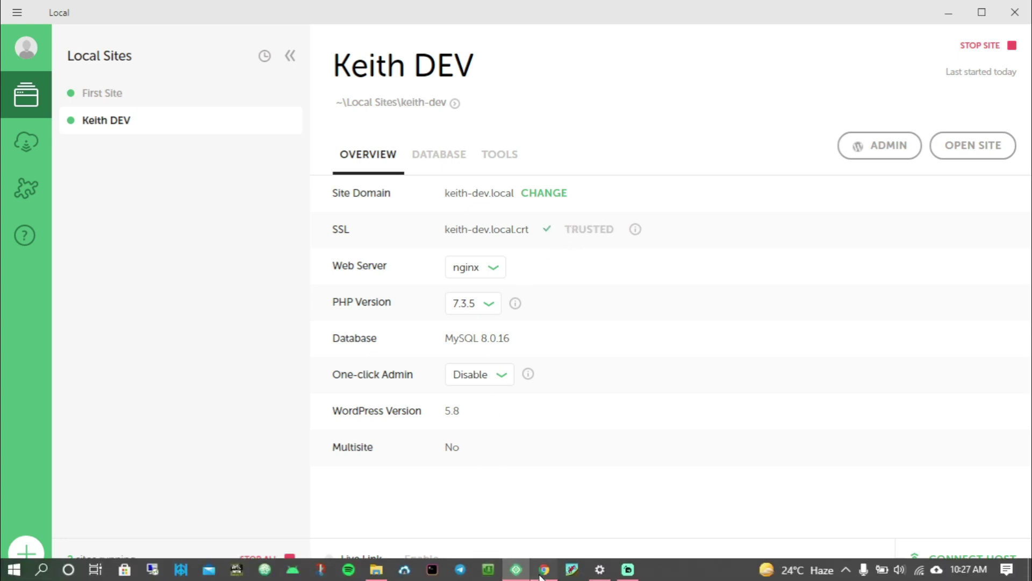
left_click(541, 575)
double_click(197, 42)
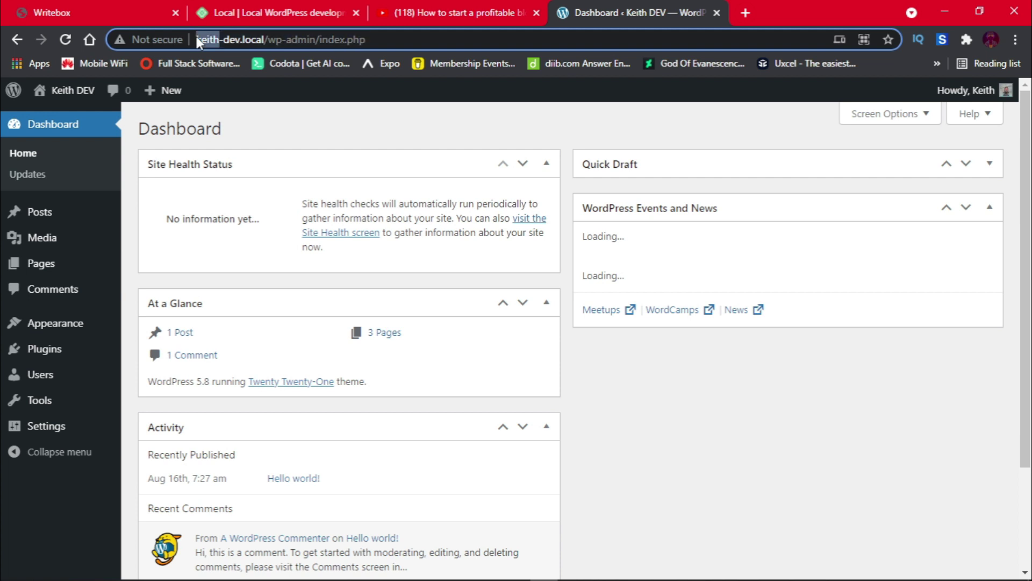
triple_click(197, 40)
left_click(197, 39)
type("htt")
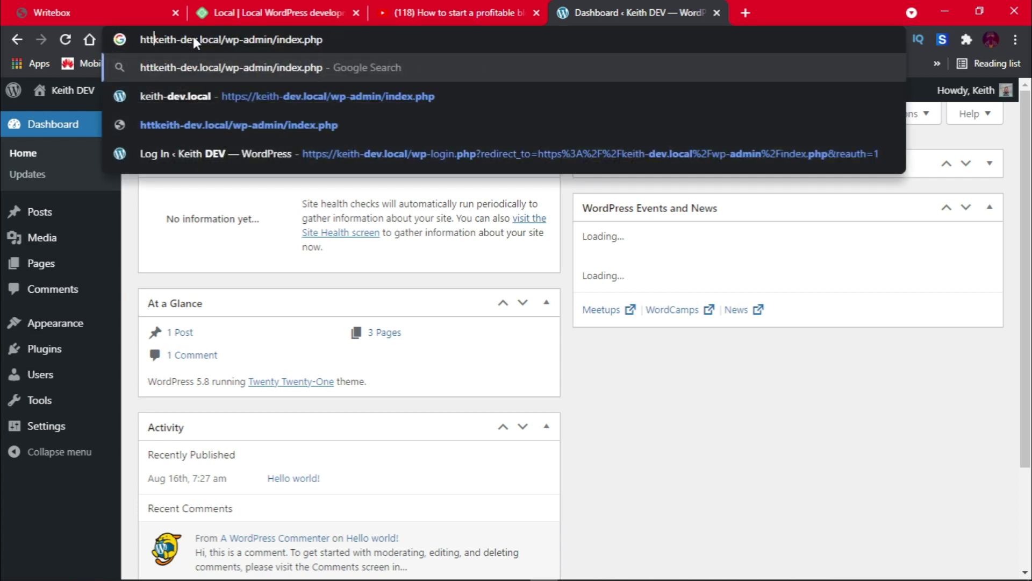
type("ps:")
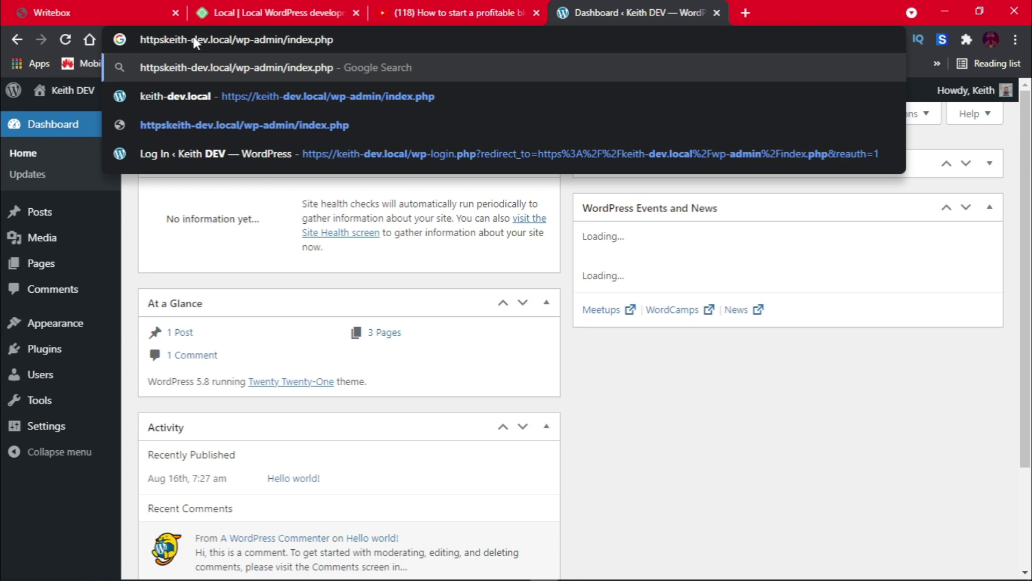
type("//")
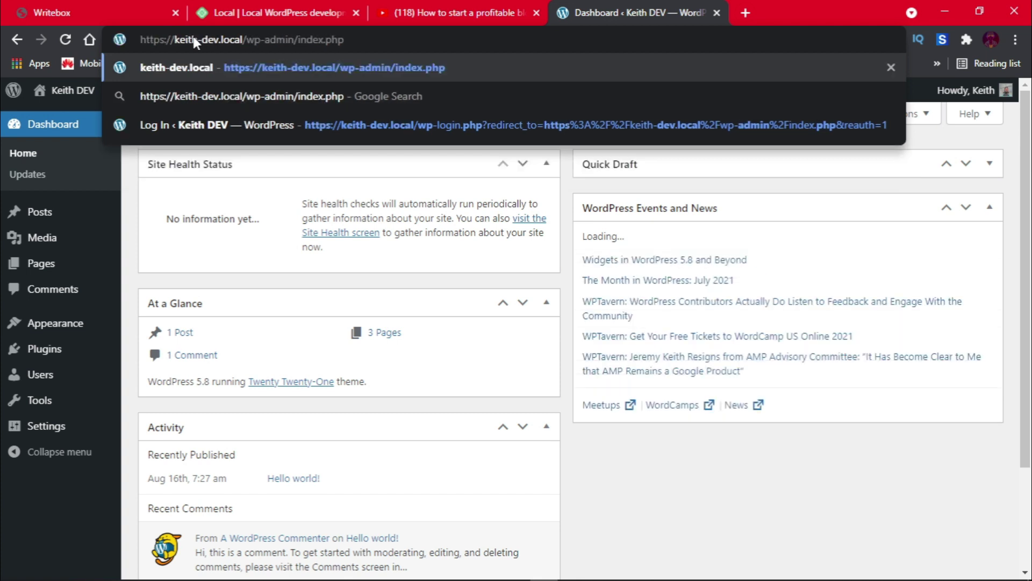
key("Return")
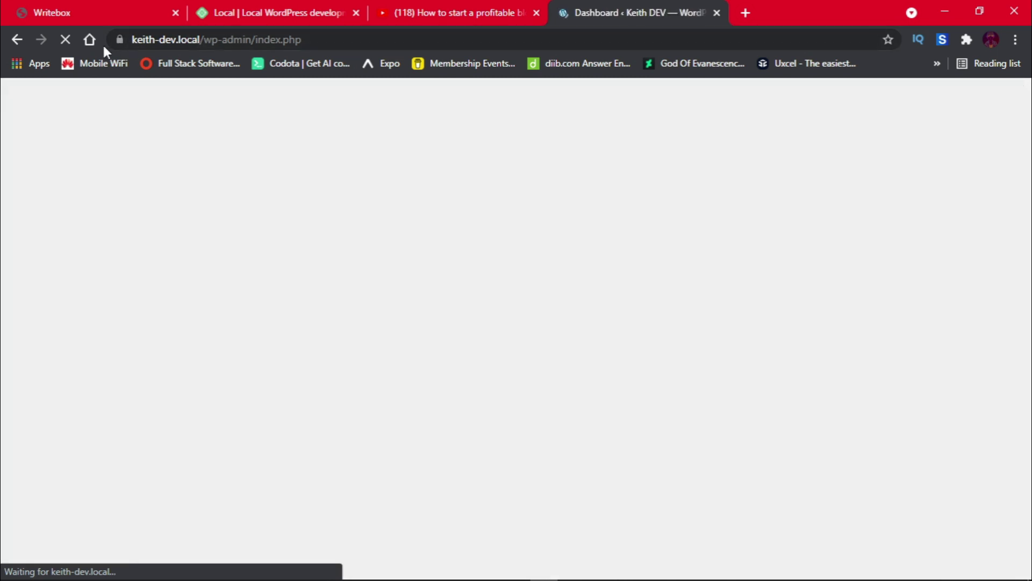
left_click(119, 41)
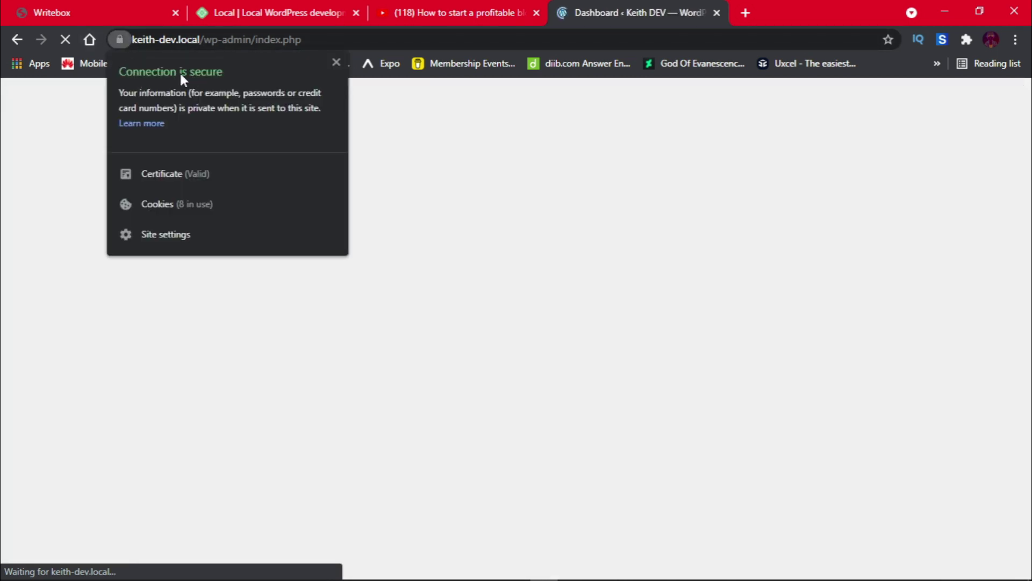
left_click(159, 39)
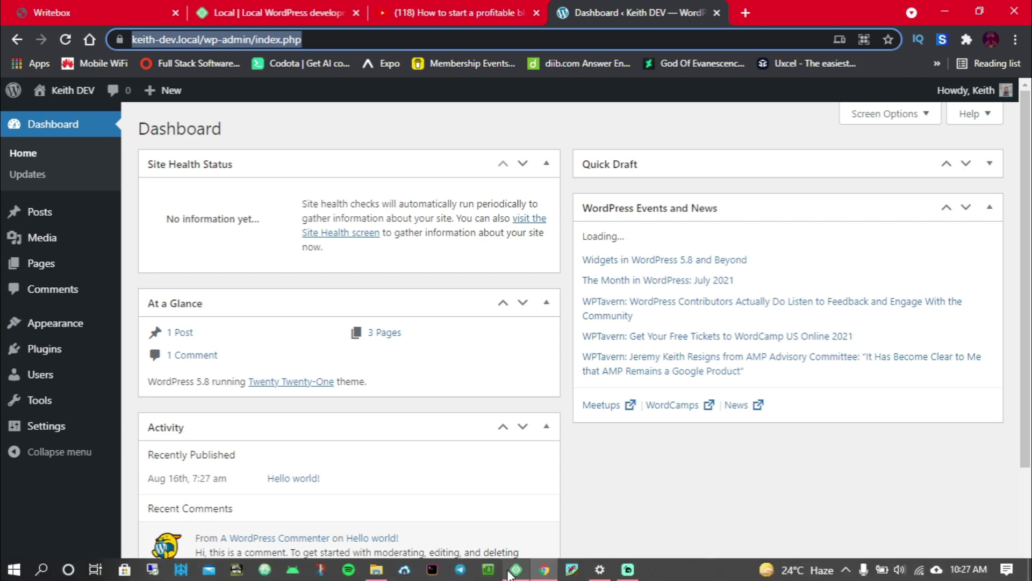
left_click(514, 571)
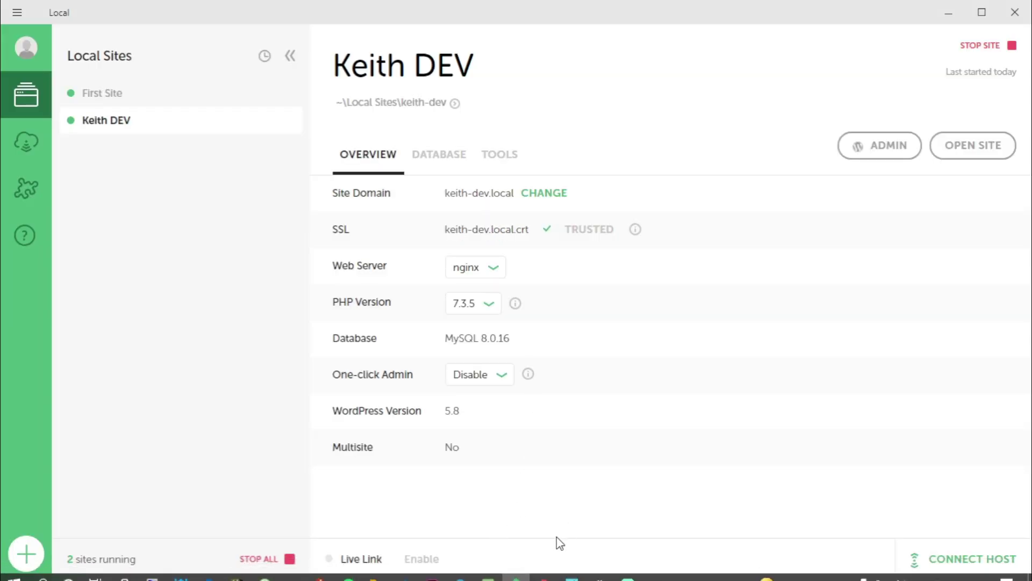
left_click(543, 577)
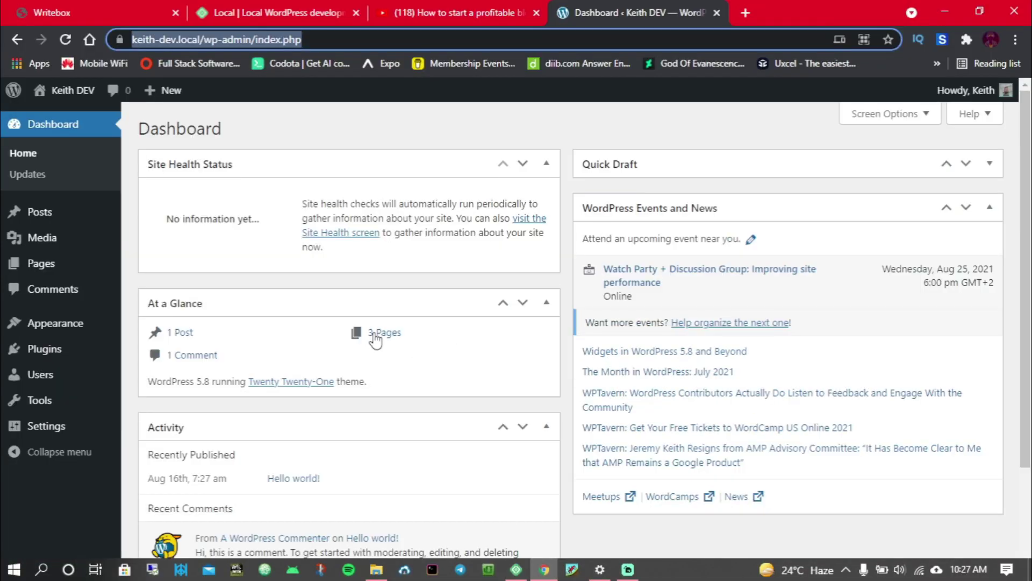
Switch to the YouTube playlist on starting a profitable blog and browse its videos from the beginning.
left_click(425, 7)
scroll(563, 282, "up", 3)
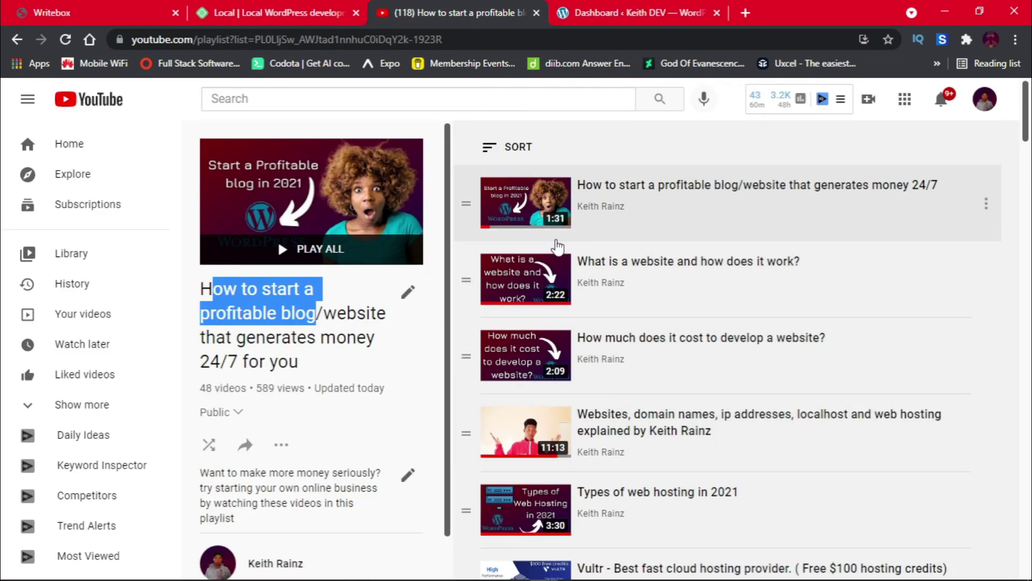
scroll(600, 375, "down", 2)
scroll(600, 378, "down", 15)
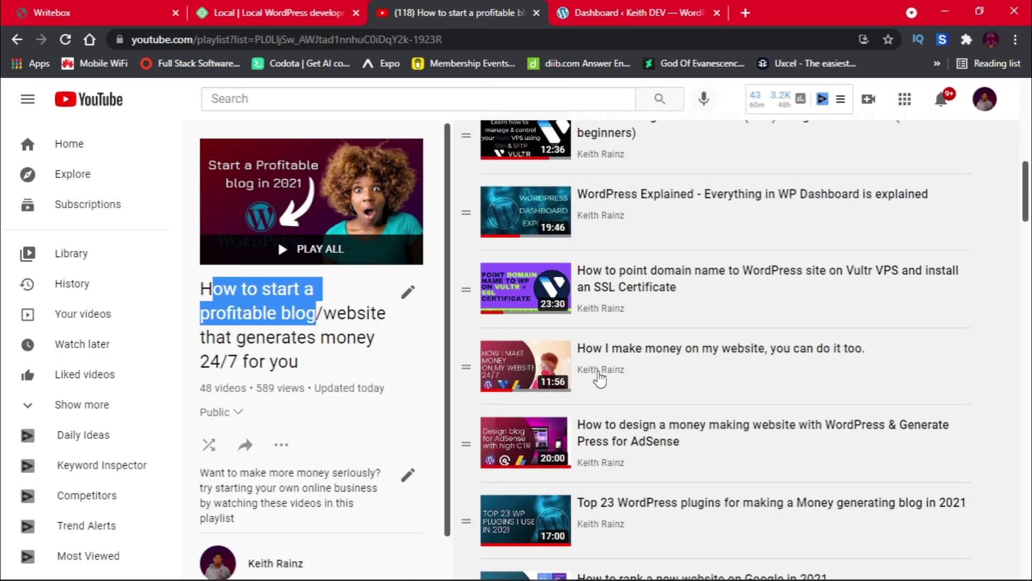
Browse further down the blog playlist's videos, briefly revisiting the Local website and the WordPress dashboard in between.
scroll(600, 378, "down", 6)
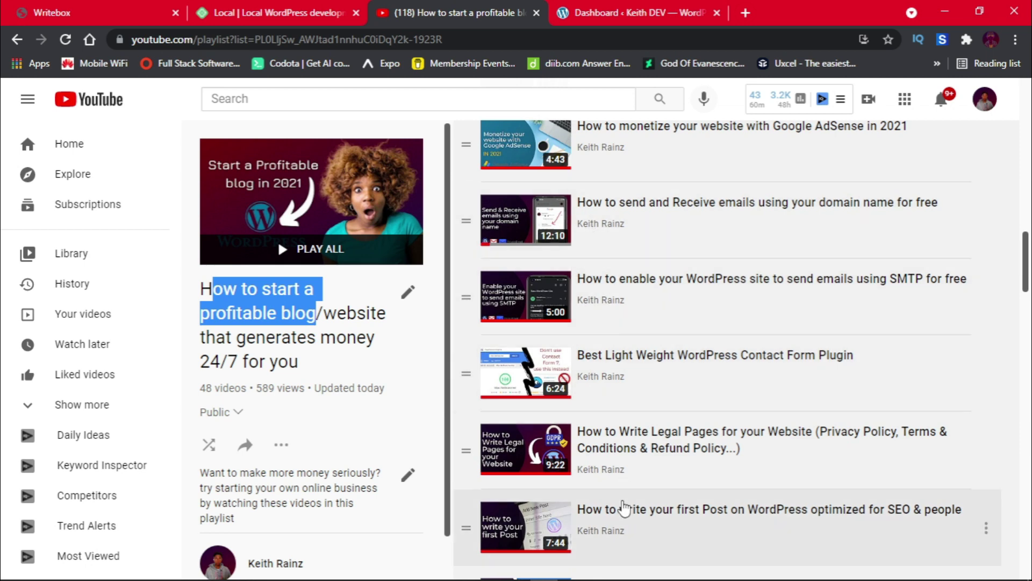
left_click(228, 5)
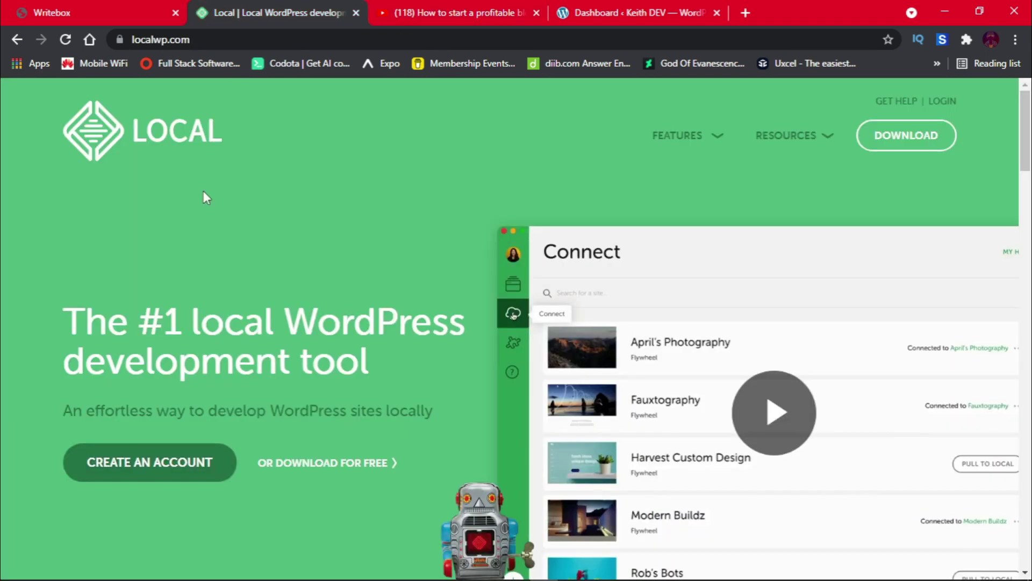
left_click(627, 11)
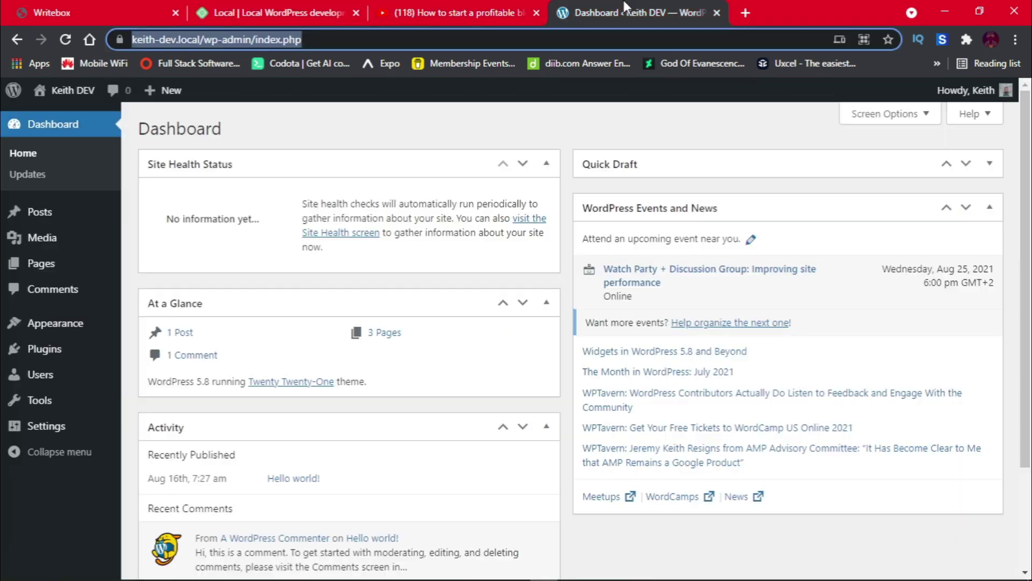
left_click(449, 11)
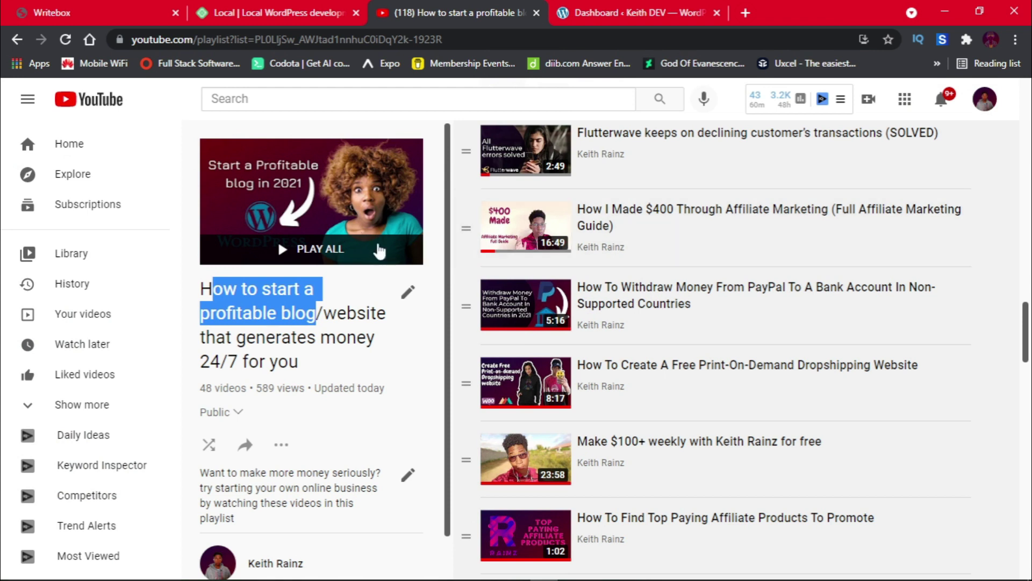
scroll(379, 250, "down", 5)
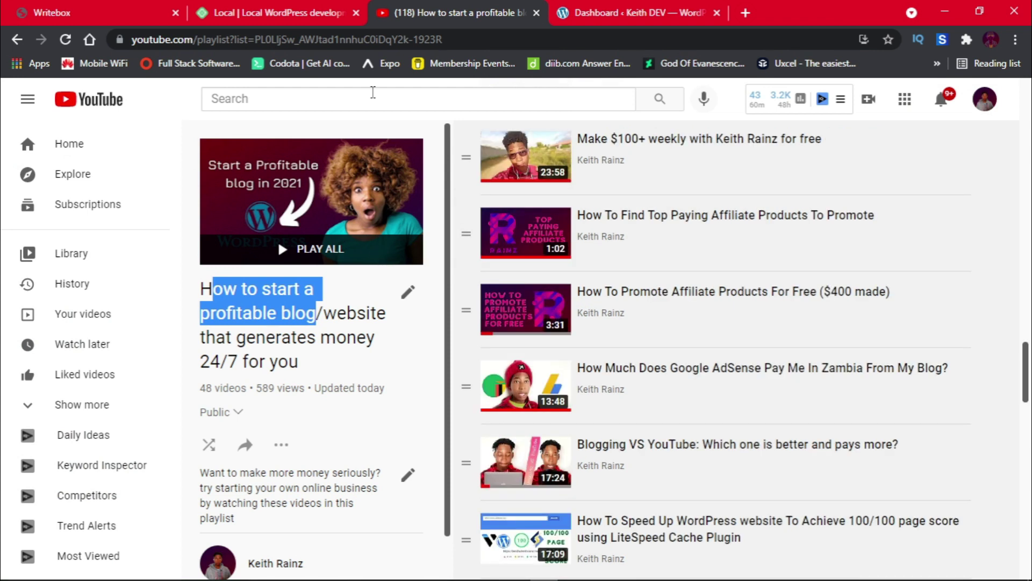
Switch to the Writebox notes and review them from the title through the reasons to run WordPress locally and the list of advantages.
left_click(188, 9)
left_click(183, 7)
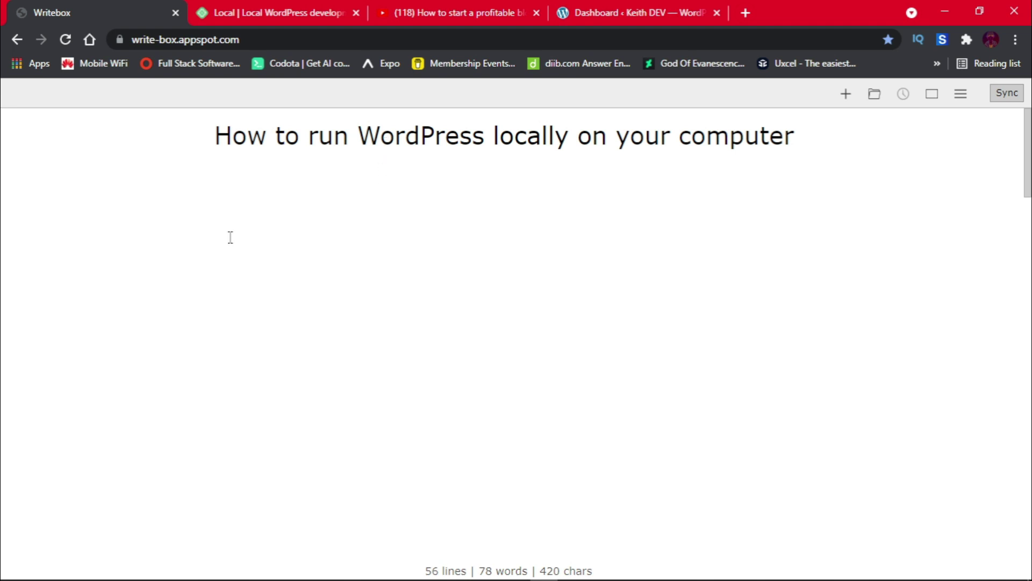
left_click_drag(247, 135, 482, 130)
scroll(440, 175, "down", 8)
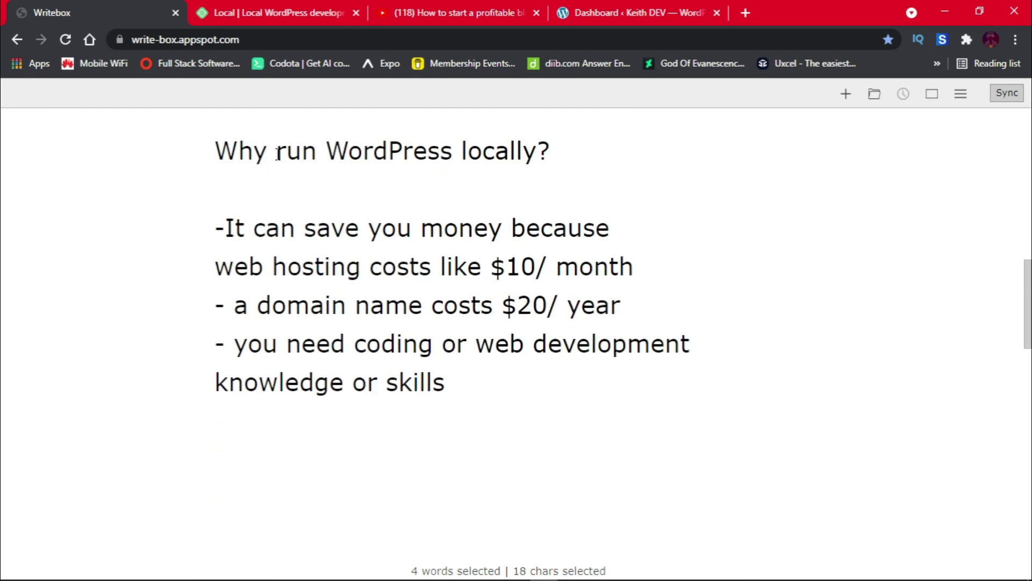
scroll(325, 232, "down", 1)
scroll(325, 233, "down", 15)
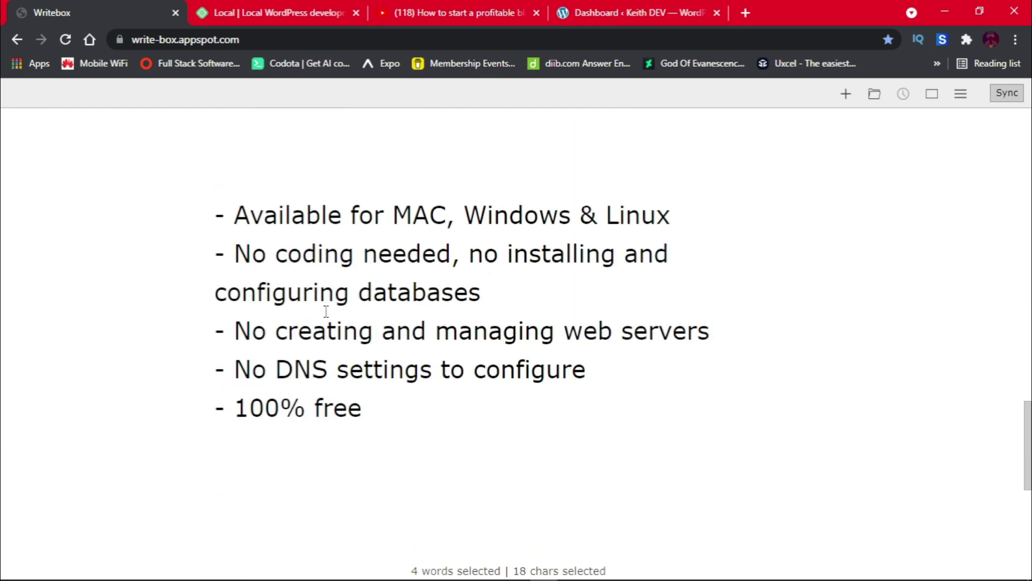